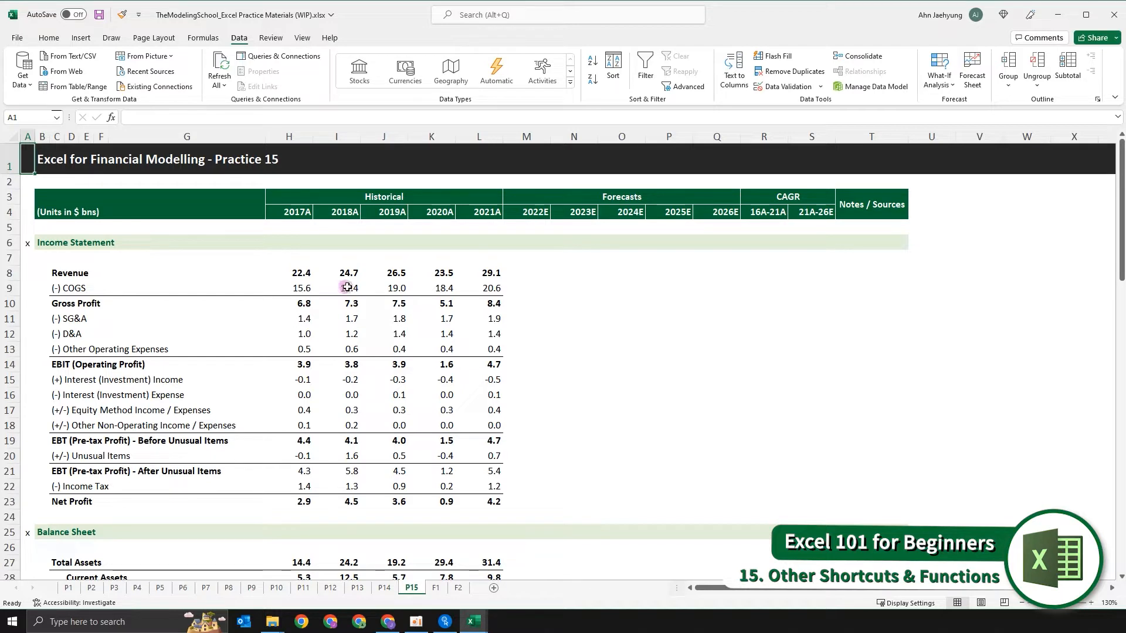
{"action": "left_click", "coordinate": [558, 338]}
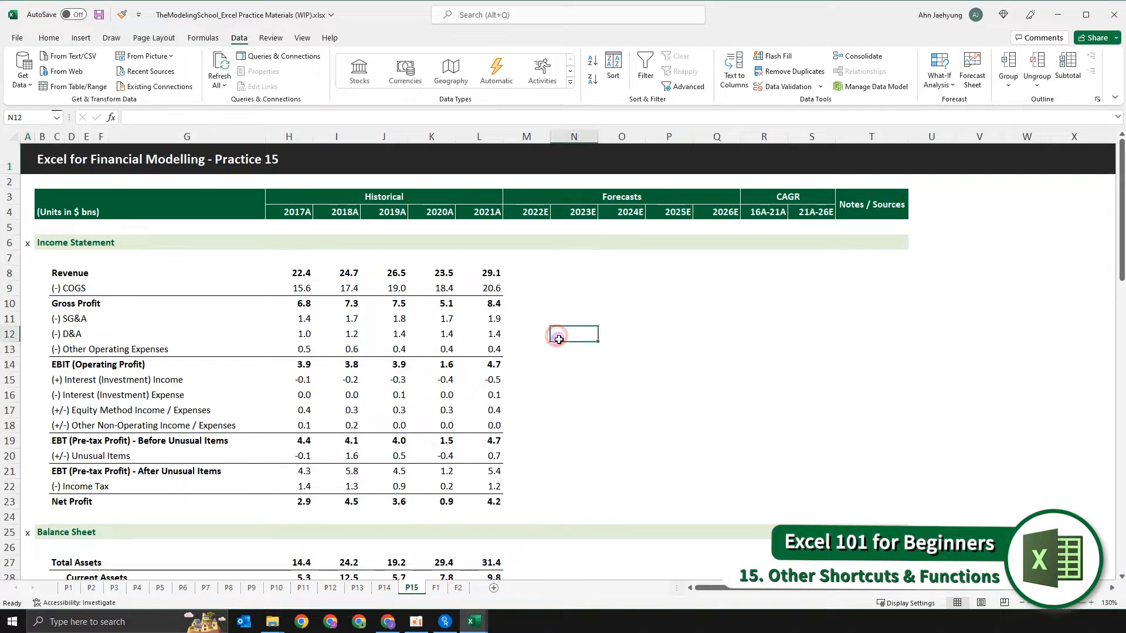
{"action": "key", "text": "Left"}
{"action": "key", "text": "Left"}
{"action": "key", "text": "Left"}
{"action": "key", "text": "Left"}
{"action": "key", "text": "Left"}
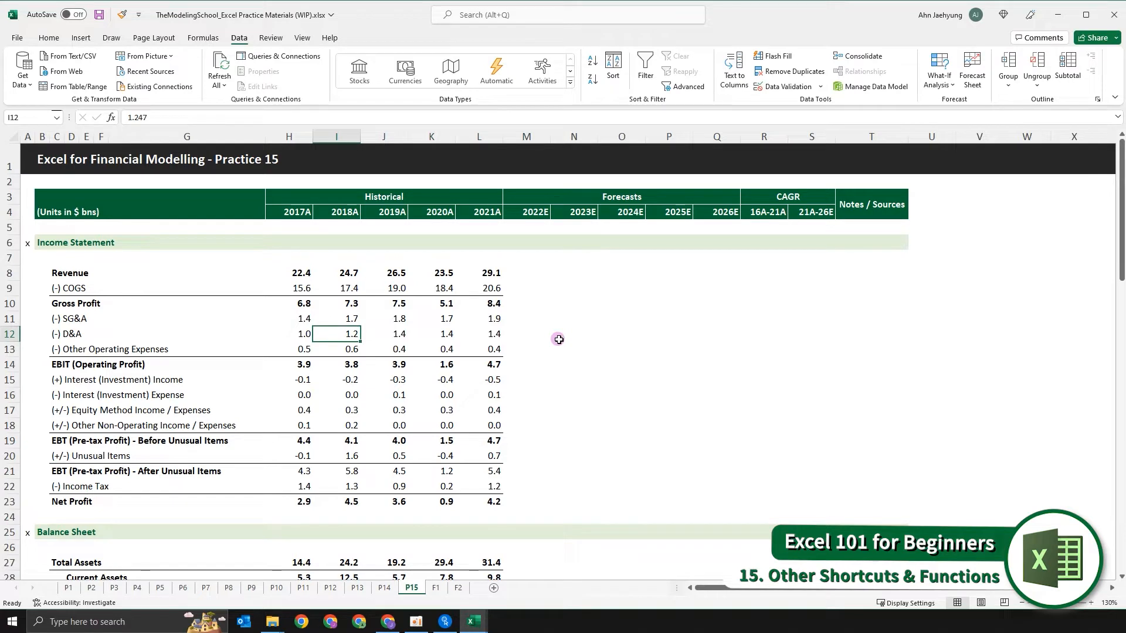
- Open the Find dialog and expand its search options
{"action": "key", "text": "ctrl+f"}
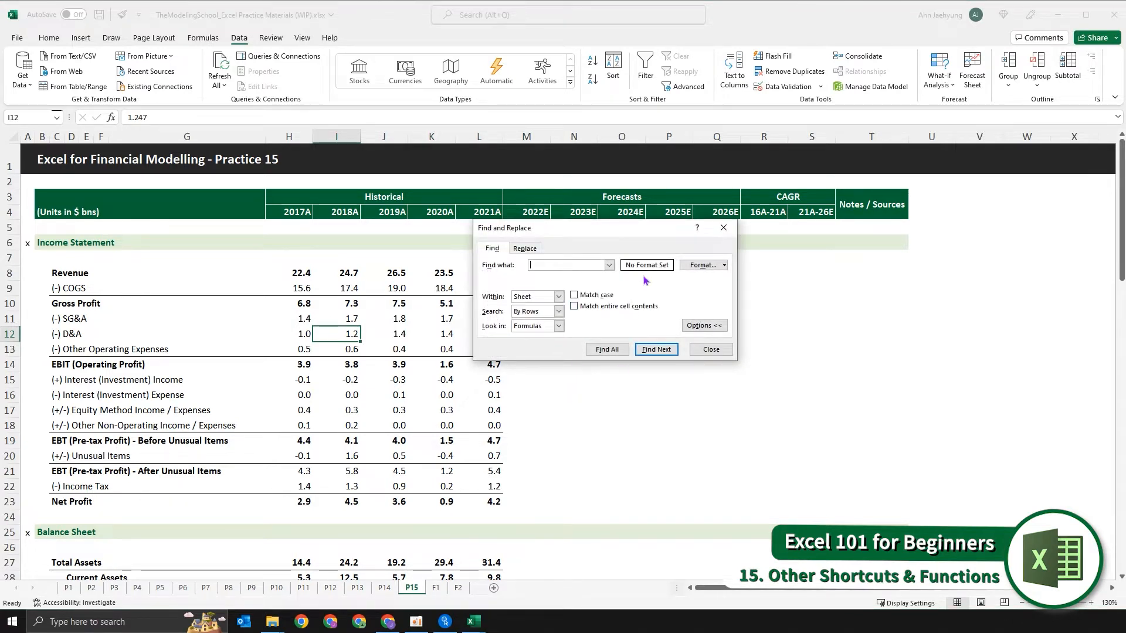
{"action": "left_click_drag", "start_coordinate": [529, 228], "coordinate": [476, 199]}
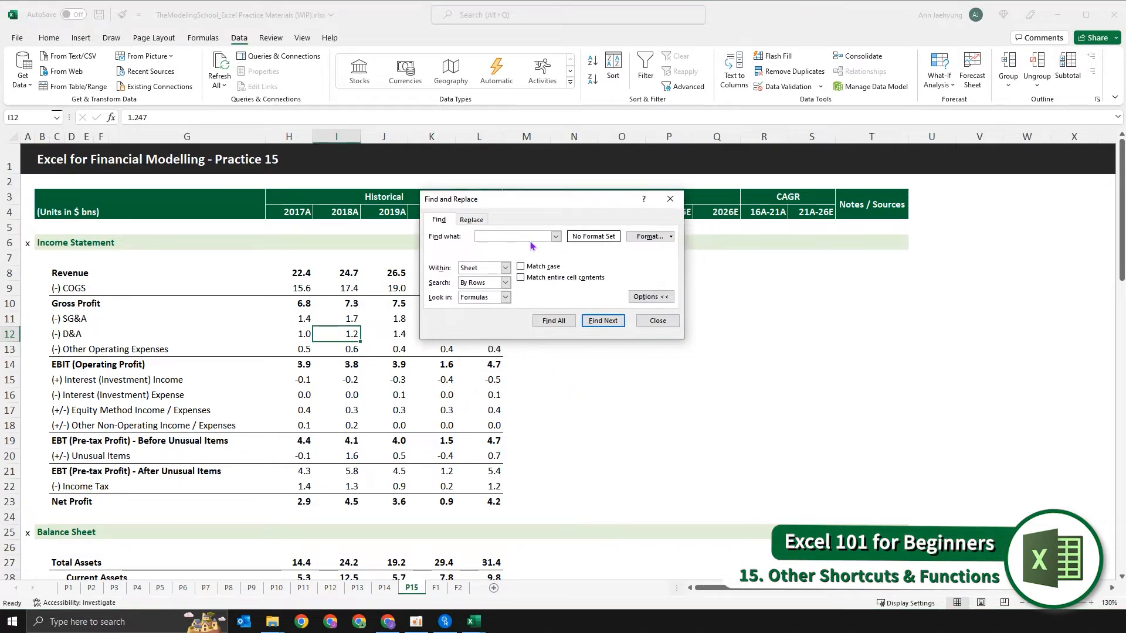
{"action": "left_click", "coordinate": [661, 297]}
{"action": "left_click", "coordinate": [651, 268]}
{"action": "left_click", "coordinate": [654, 292]}
{"action": "left_click", "coordinate": [529, 237]}
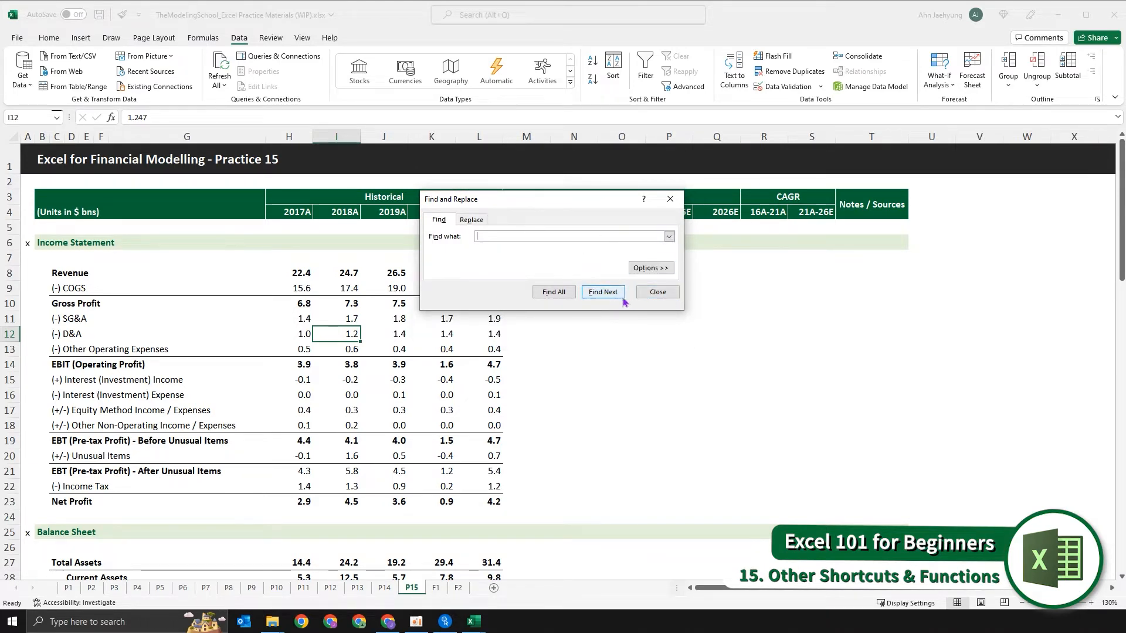
{"action": "left_click", "coordinate": [651, 268]}
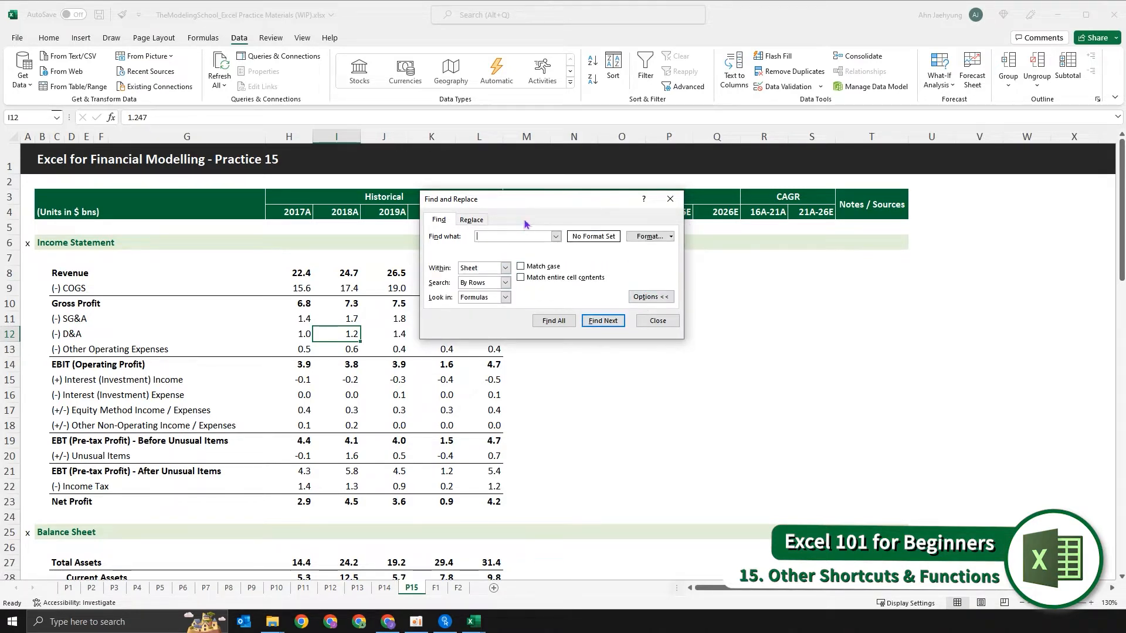
- Search the sheet for "depreciation", view the available search scopes, and close the search
{"action": "left_click_drag", "start_coordinate": [533, 202], "coordinate": [506, 212]}
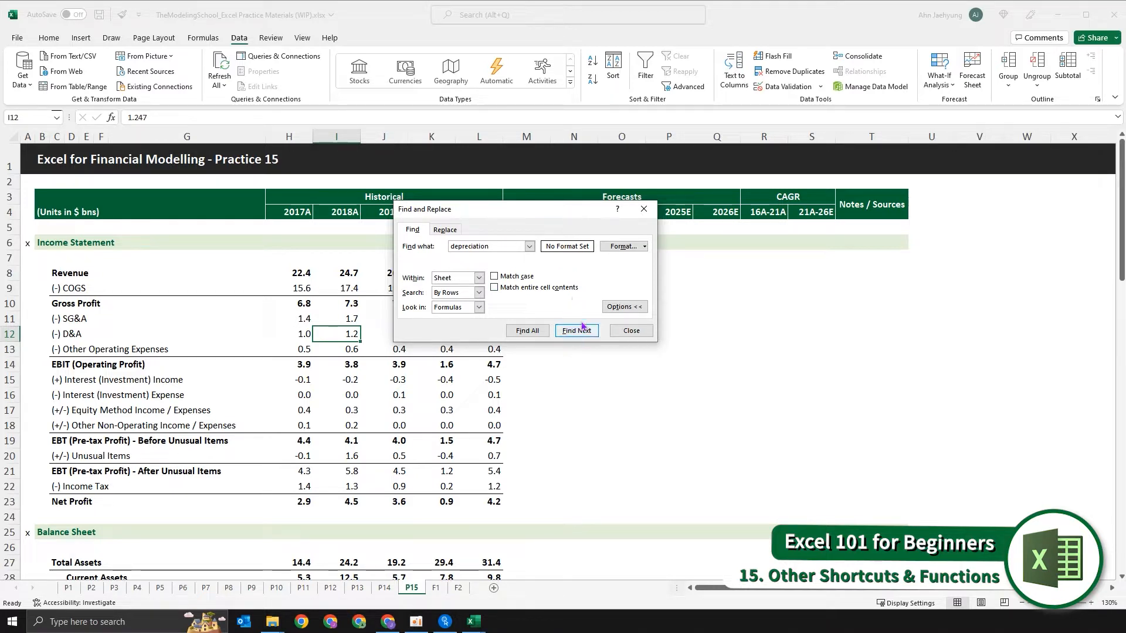
{"action": "key", "text": "Return"}
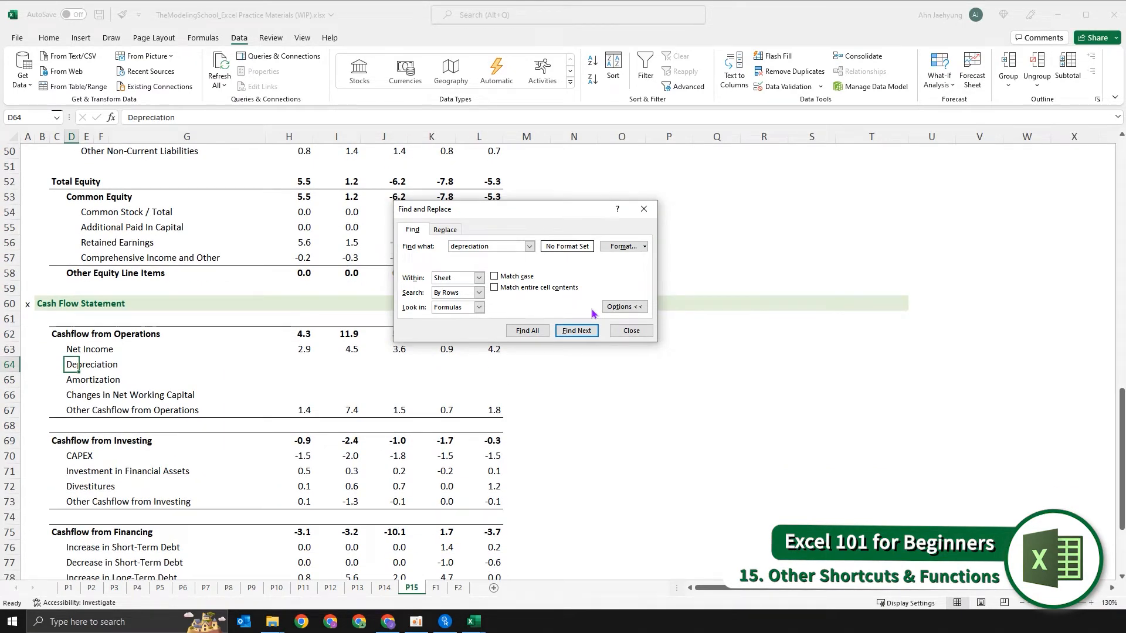
{"action": "left_click", "coordinate": [479, 278]}
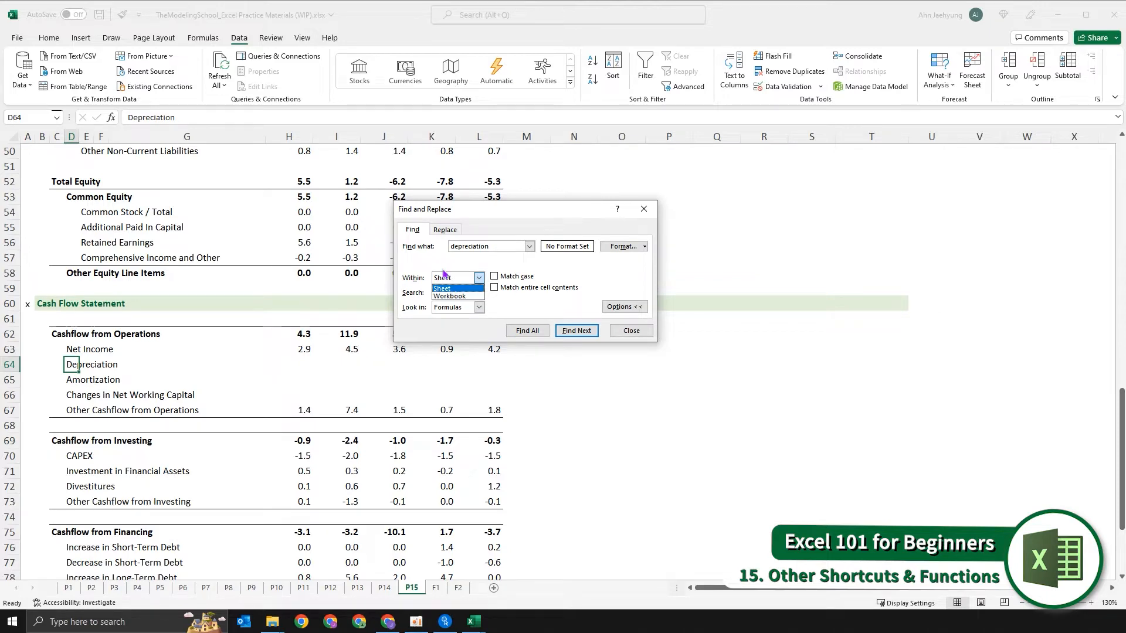
{"action": "left_click", "coordinate": [529, 310]}
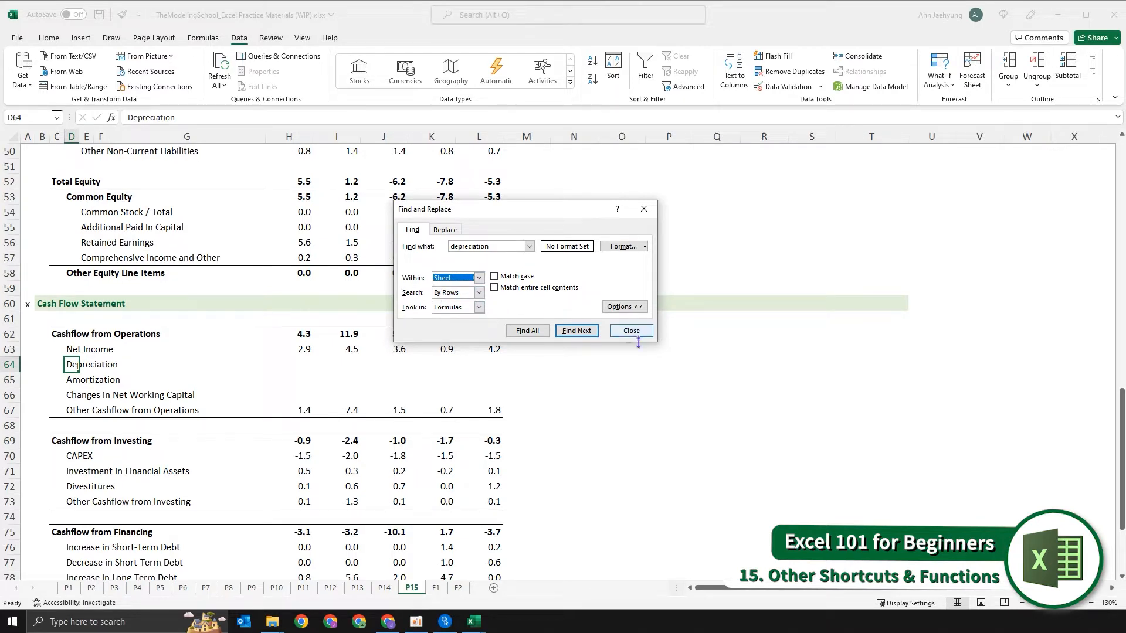
{"action": "left_click", "coordinate": [615, 332]}
{"action": "left_click", "coordinate": [104, 422]}
{"action": "scroll", "coordinate": [125, 412], "scroll_direction": "up", "scroll_amount": 10}
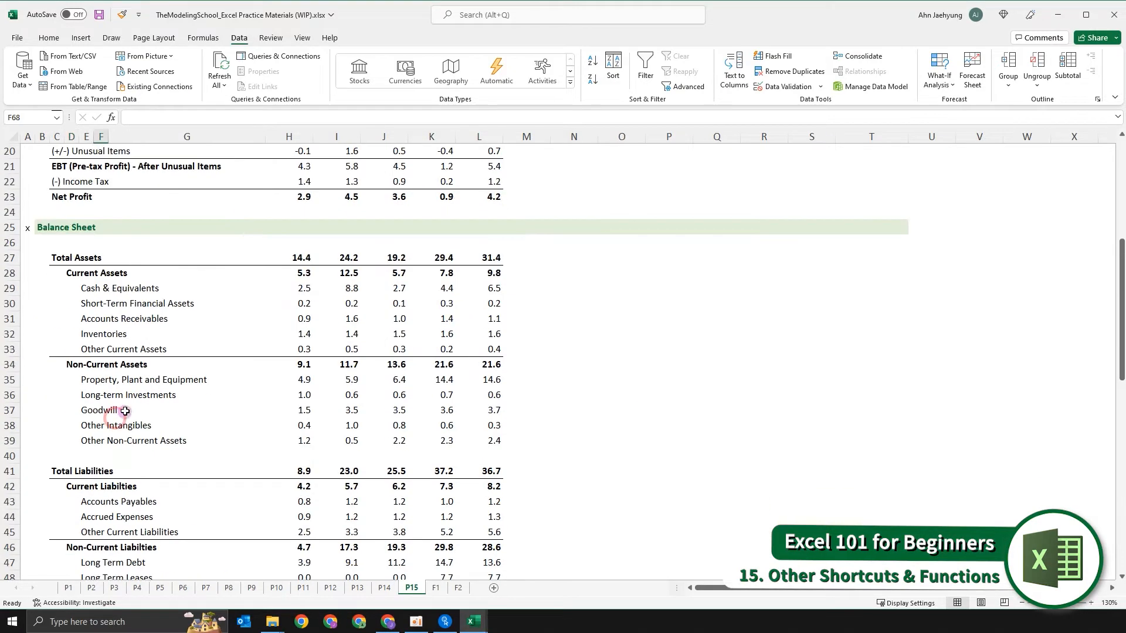
{"action": "left_click", "coordinate": [159, 352]}
{"action": "scroll", "coordinate": [164, 358], "scroll_direction": "up", "scroll_amount": 6}
{"action": "left_click", "coordinate": [221, 373]}
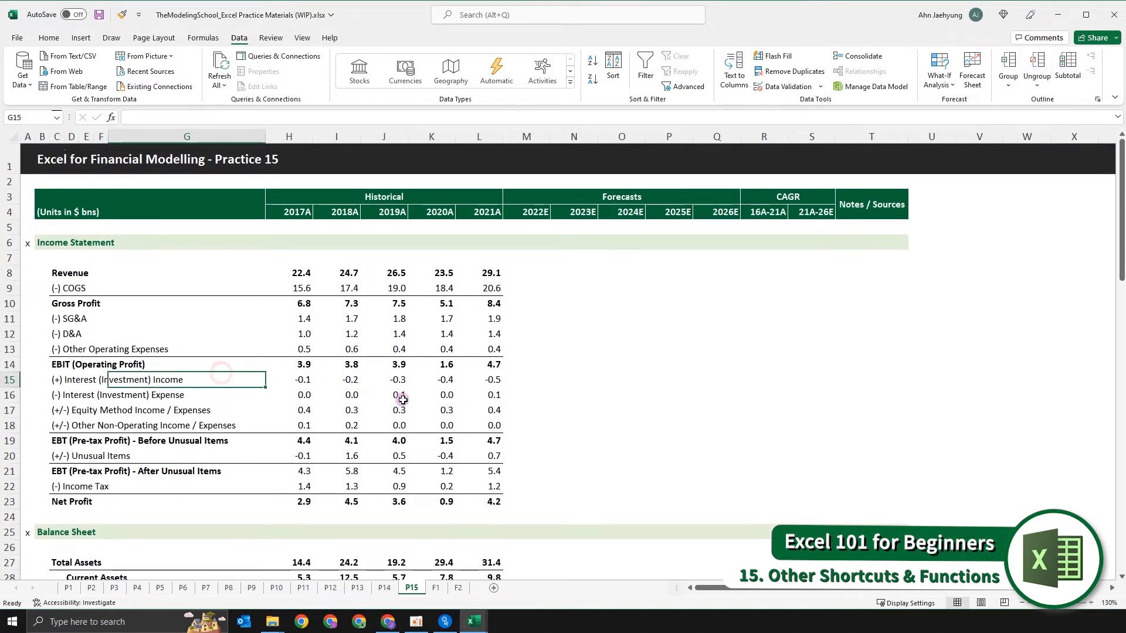
{"action": "left_click", "coordinate": [538, 366]}
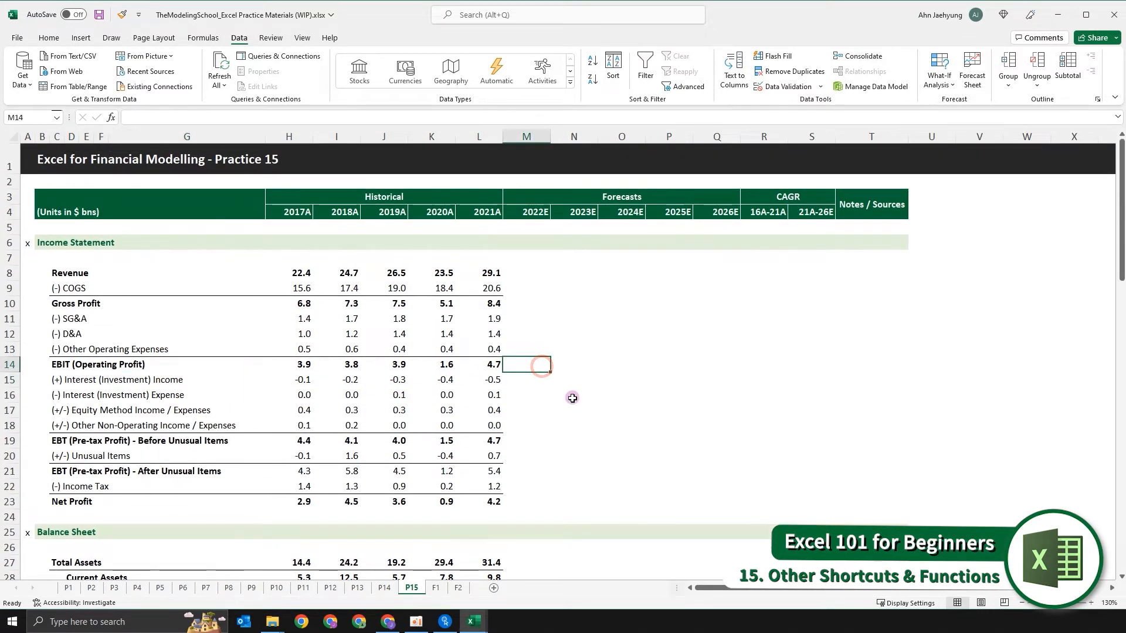
{"action": "key", "text": "ctrl+f"}
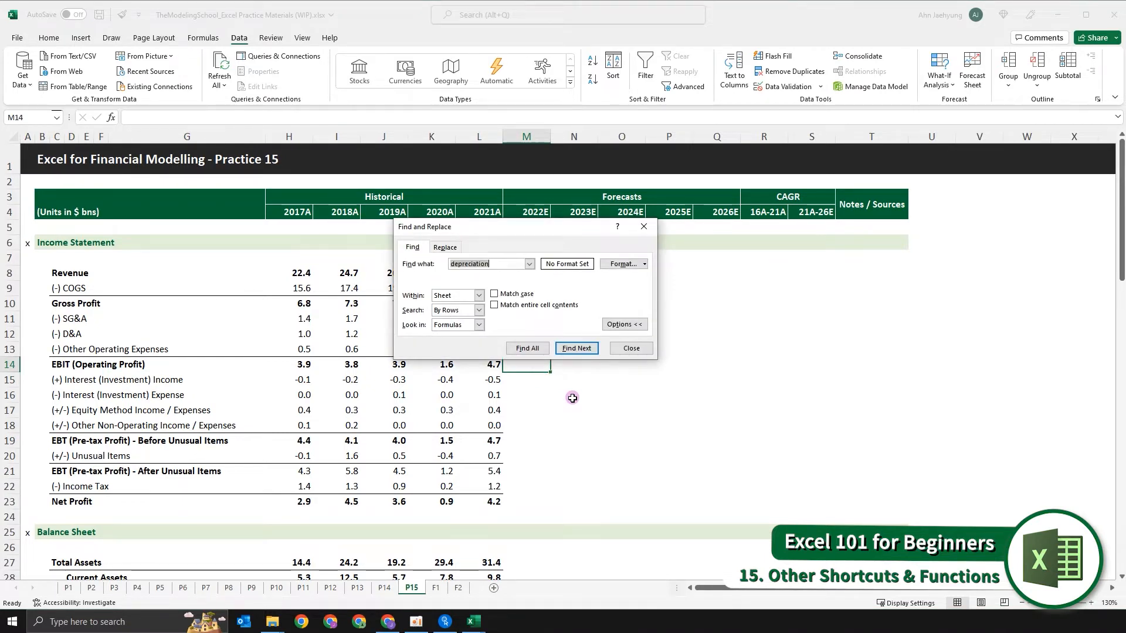
{"action": "key", "text": "ctrl+h"}
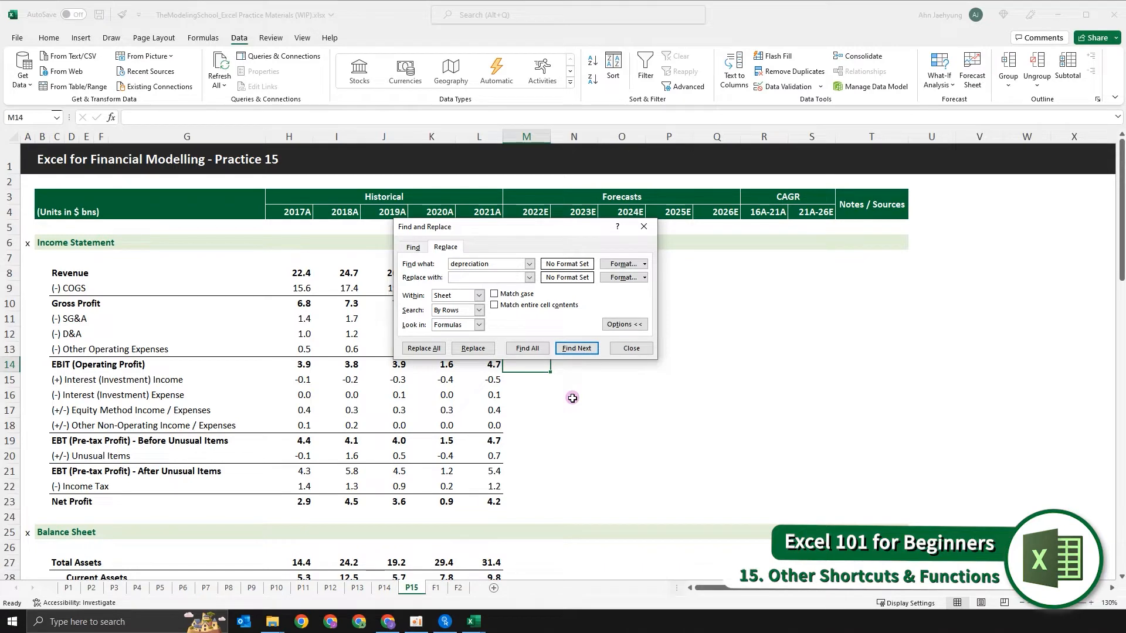
{"action": "key", "text": "Escape"}
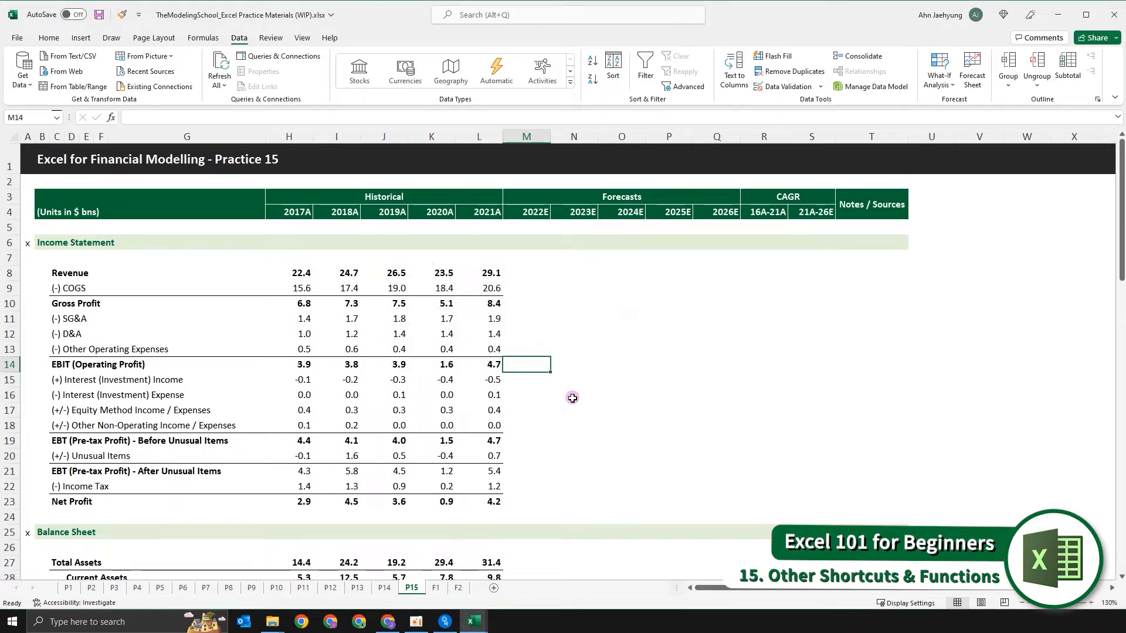
- Set up a sheet-wide find and replace with "depreciation" as the search text and "amortization" as the replacement
{"action": "key", "text": "ctrl+h"}
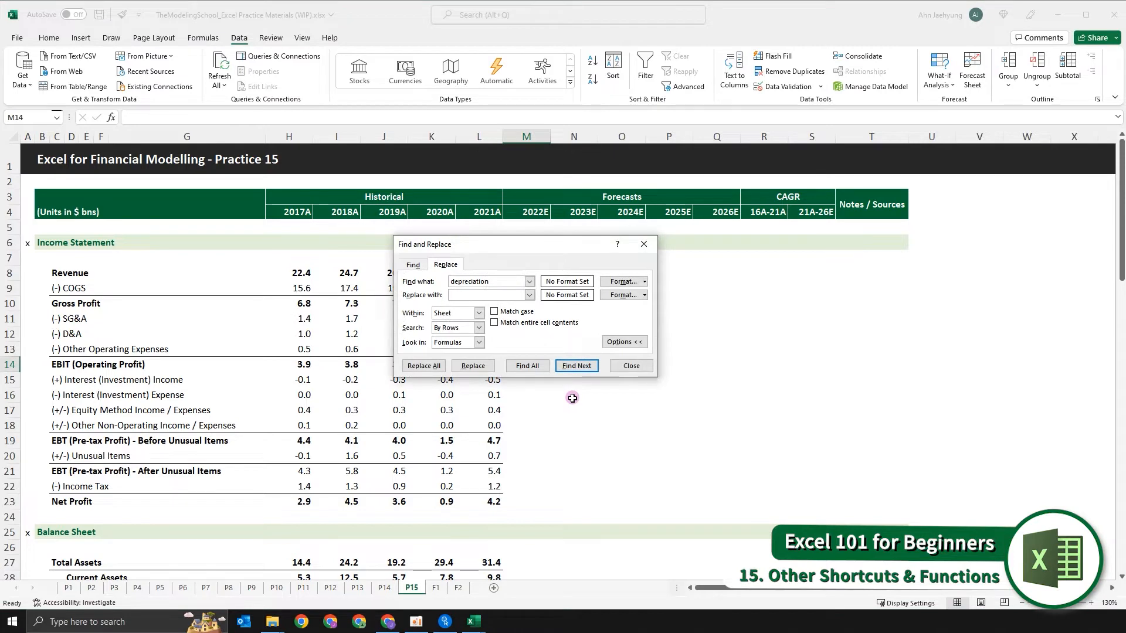
{"action": "key", "text": "shift+Tab"}
{"action": "key", "text": "End"}
{"action": "key", "text": "Tab"}
{"action": "type", "text": "amortization"}
{"action": "key", "text": "shift+Tab"}
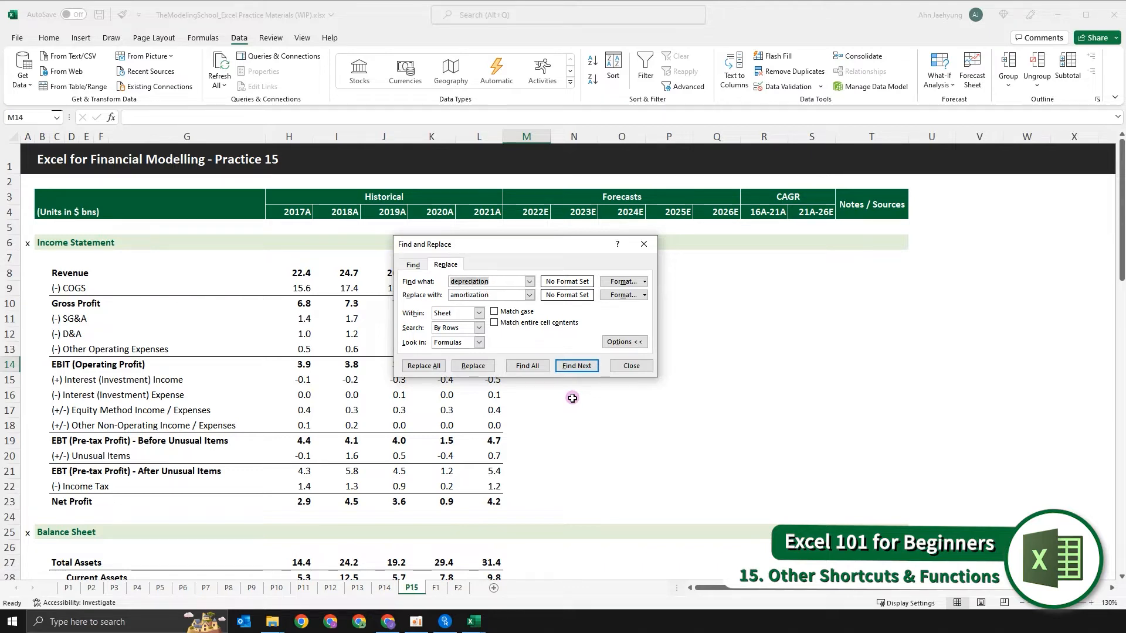
{"action": "key", "text": "Tab"}
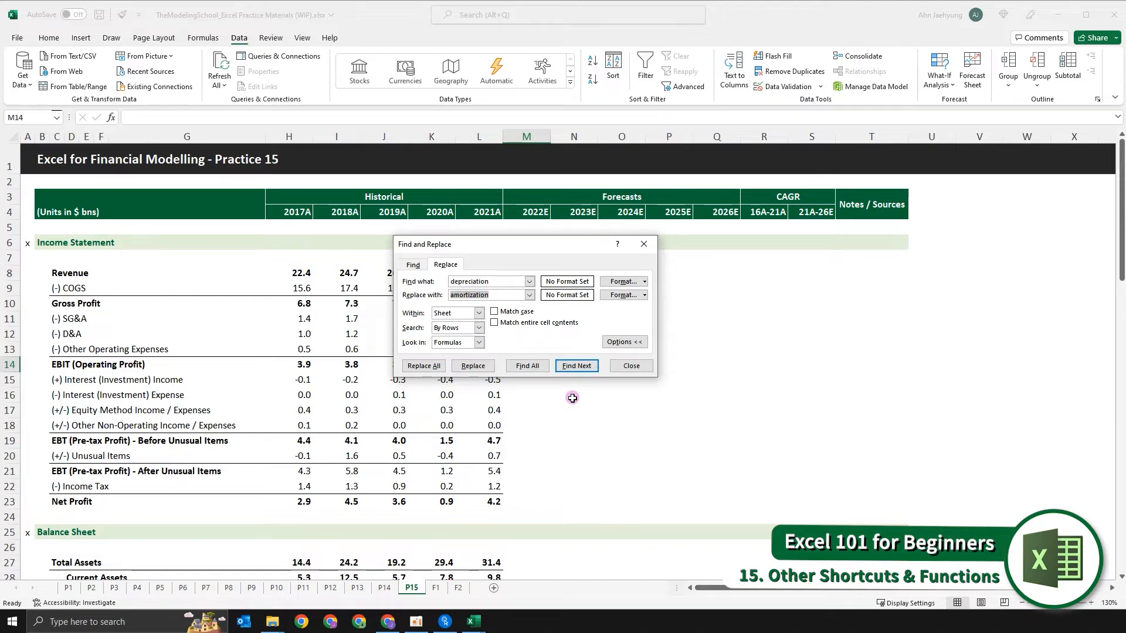
{"action": "key", "text": "shift+Tab"}
{"action": "key", "text": "Tab"}
{"action": "key", "text": "shift+Tab"}
{"action": "key", "text": "Tab"}
{"action": "key", "text": "shift+Tab"}
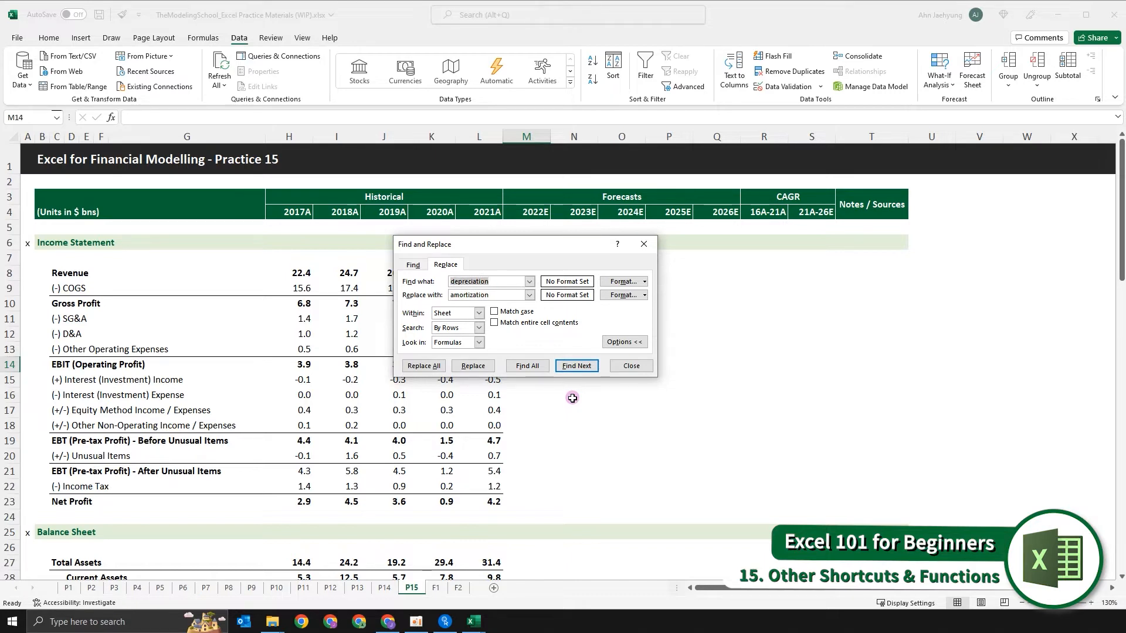
{"action": "key", "text": "Tab"}
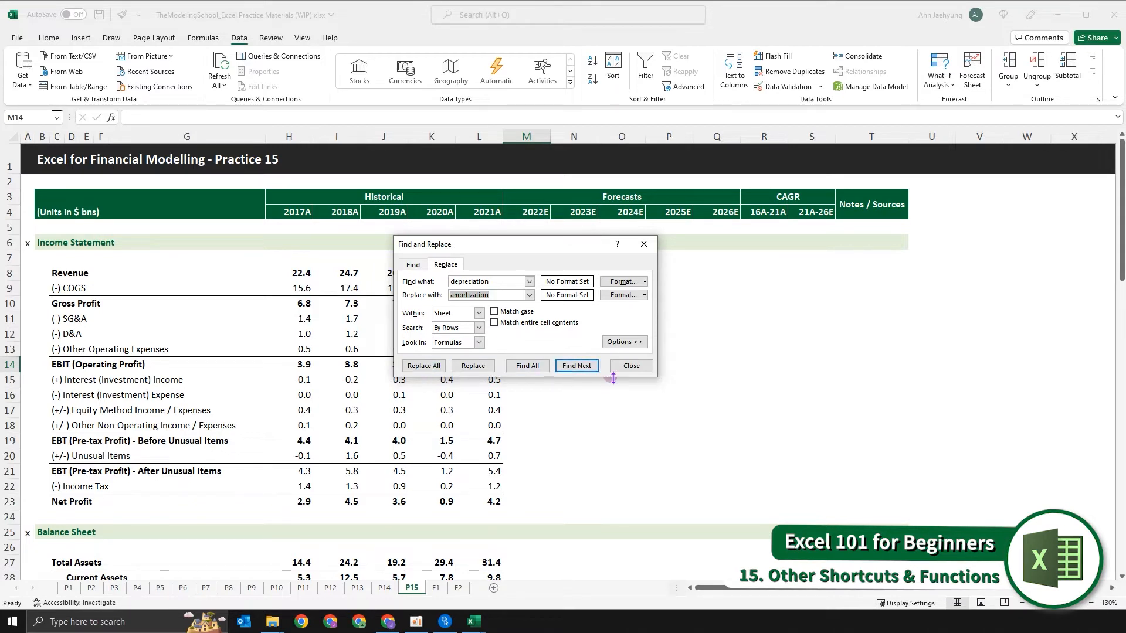
- Replace all matches in the sheet, close the dialog, and check the changed label in D64 of the Cash Flow Statement
{"action": "key", "text": "alt+a"}
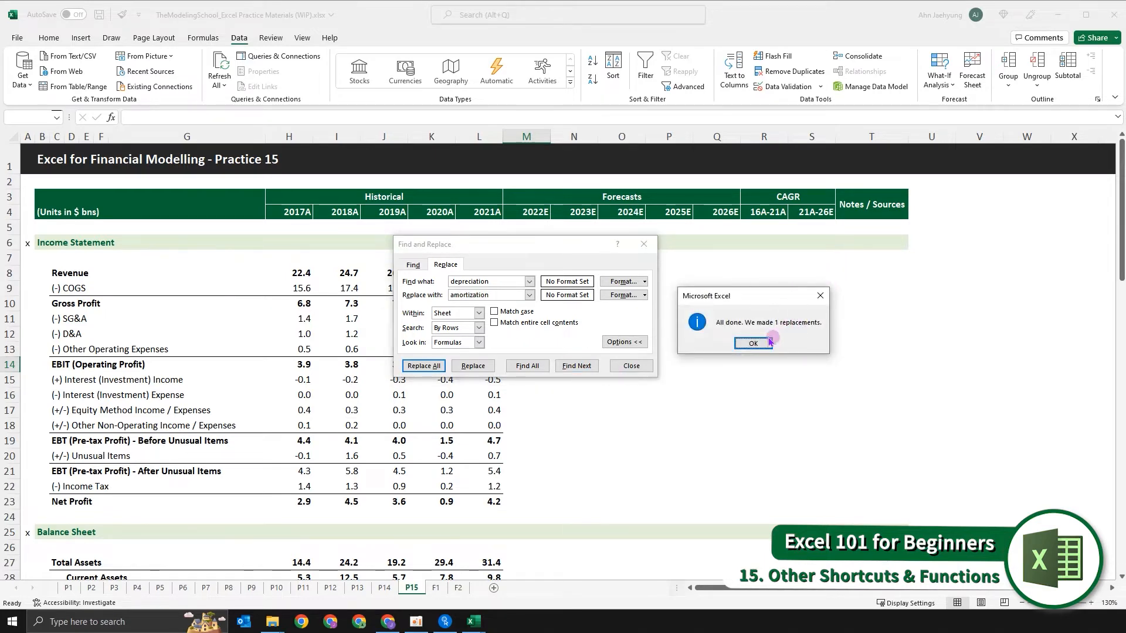
{"action": "left_click_drag", "start_coordinate": [753, 298], "coordinate": [664, 304]}
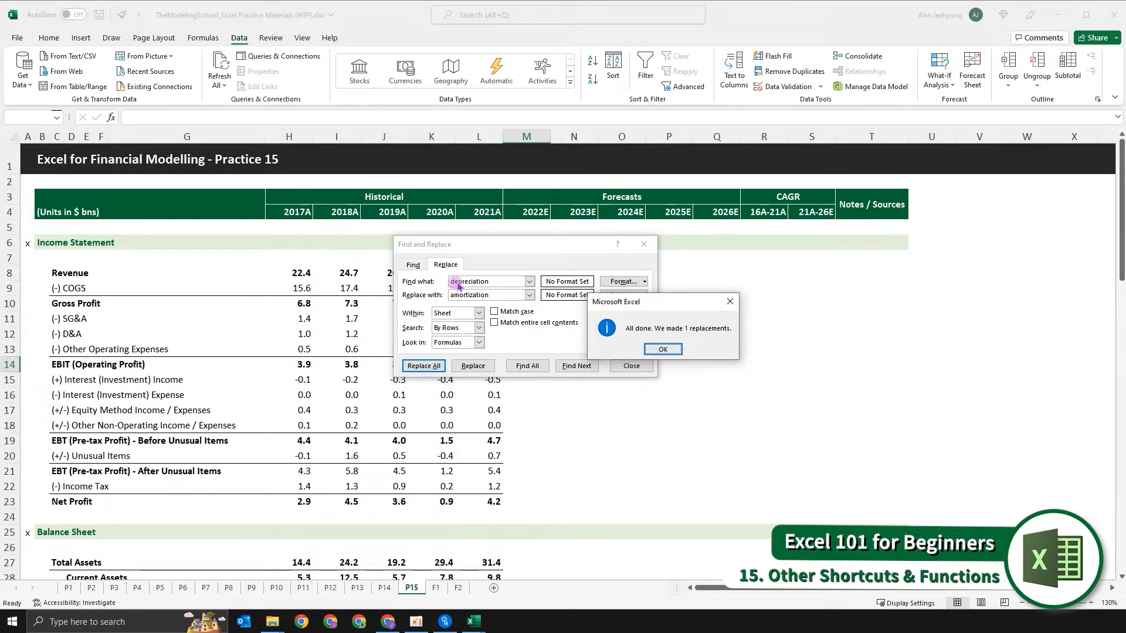
{"action": "left_click", "coordinate": [662, 351]}
{"action": "left_click", "coordinate": [632, 365]}
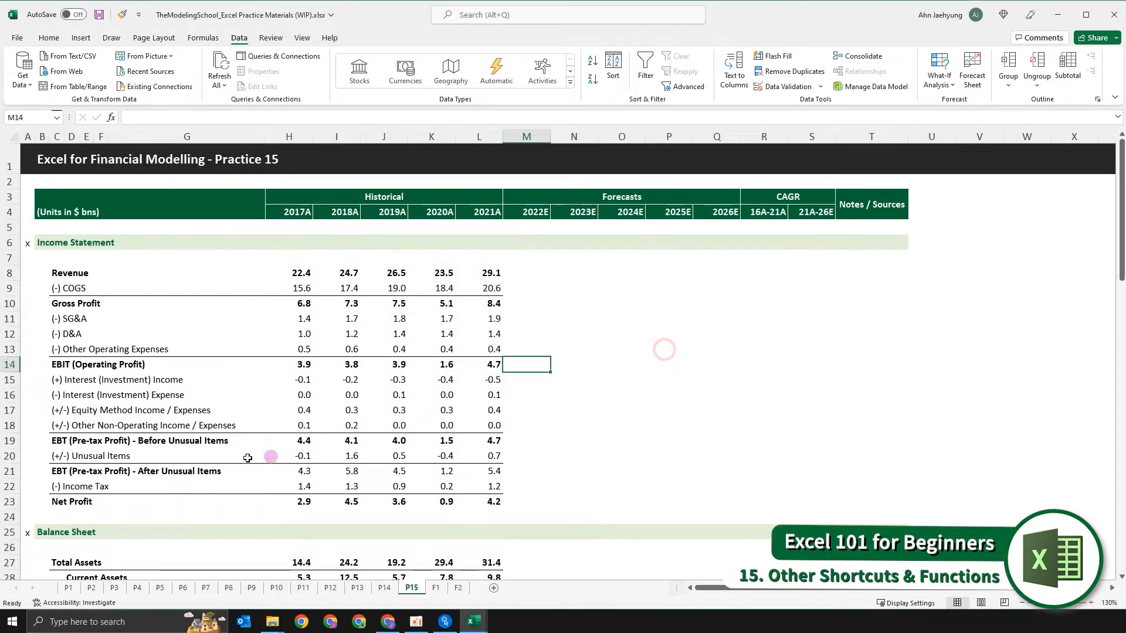
{"action": "scroll", "coordinate": [235, 451], "scroll_direction": "down", "scroll_amount": 16}
{"action": "scroll", "coordinate": [132, 441], "scroll_direction": "down", "scroll_amount": 2}
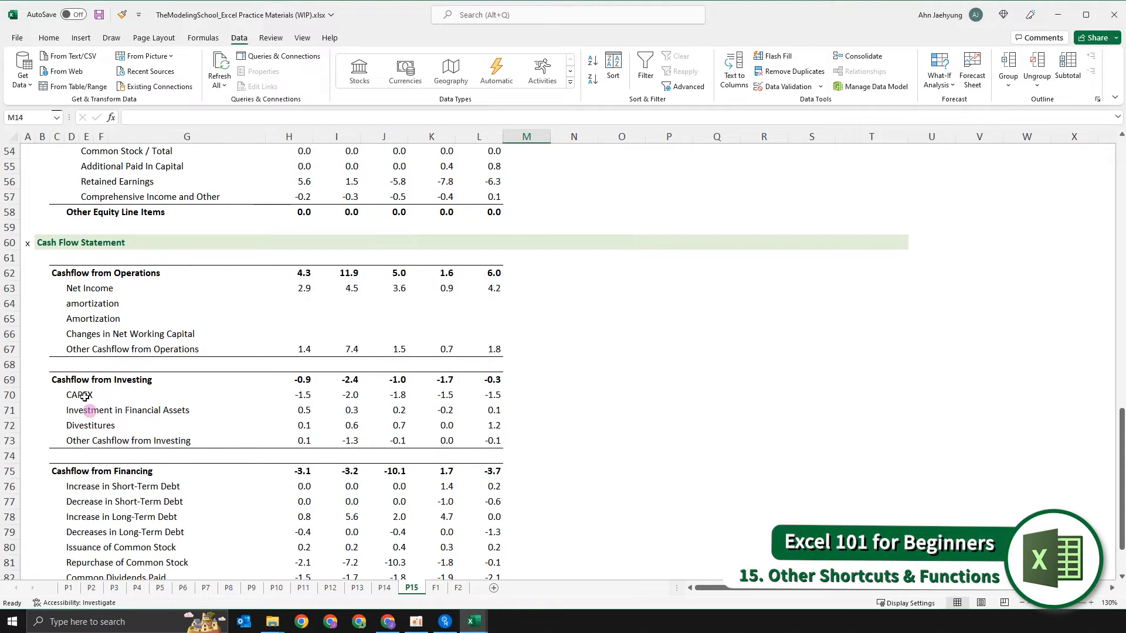
{"action": "left_click", "coordinate": [69, 303]}
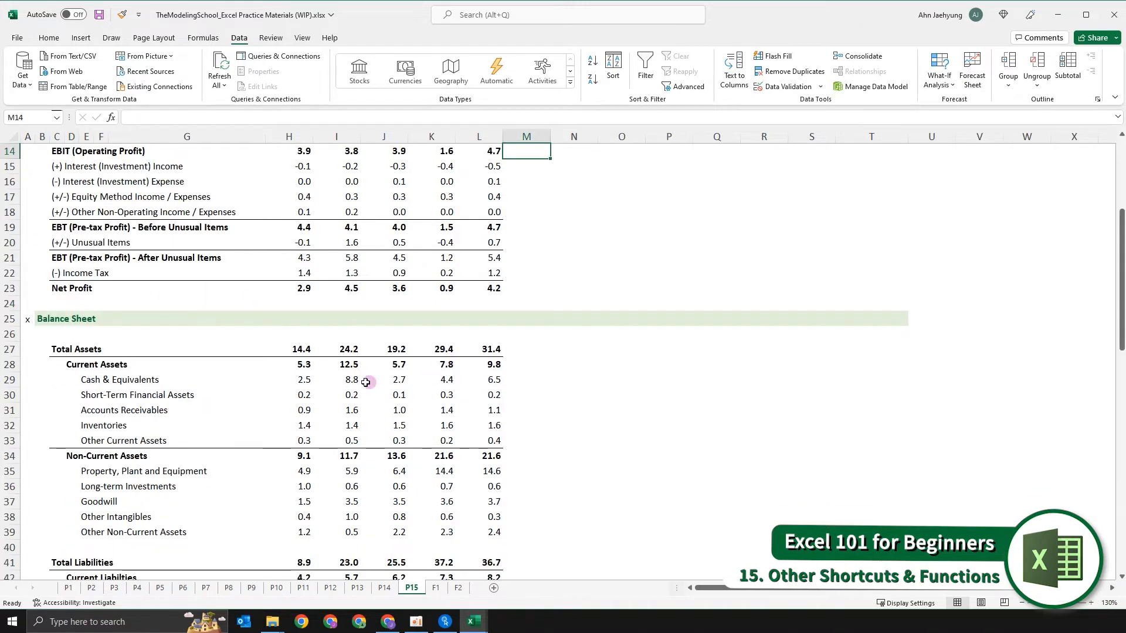
- Undo the replacement so the Cash Flow Statement label in D64 is restored, and return to the Income Statement
{"action": "scroll", "coordinate": [366, 382], "scroll_direction": "down", "scroll_amount": 15}
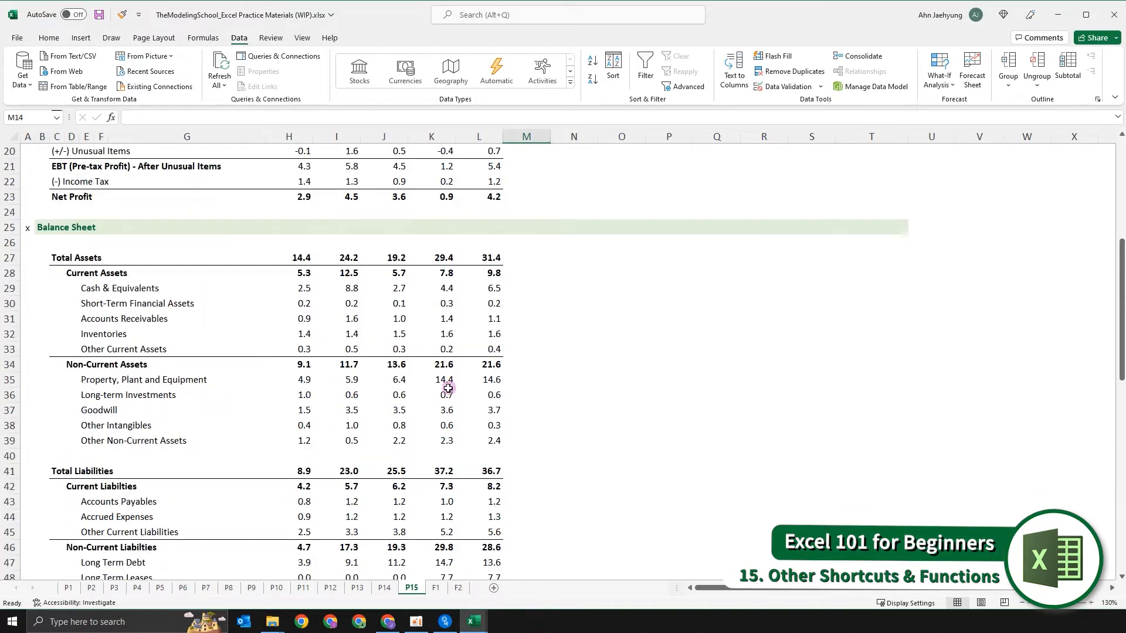
{"action": "left_click", "coordinate": [71, 227]}
{"action": "scroll", "coordinate": [326, 348], "scroll_direction": "up", "scroll_amount": 4}
{"action": "scroll", "coordinate": [326, 348], "scroll_direction": "up", "scroll_amount": 15}
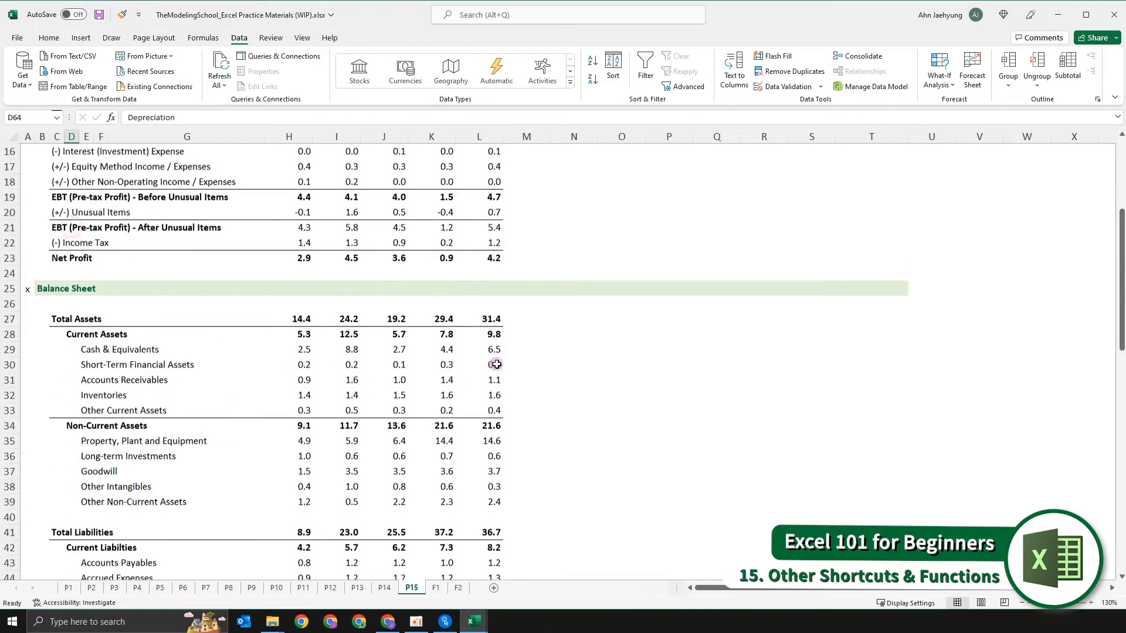
{"action": "left_click", "coordinate": [588, 330]}
{"action": "key", "text": "Up"}
{"action": "key", "text": "Up"}
{"action": "key", "text": "Up"}
{"action": "key", "text": "Up"}
{"action": "key", "text": "Left"}
{"action": "key", "text": "Left"}
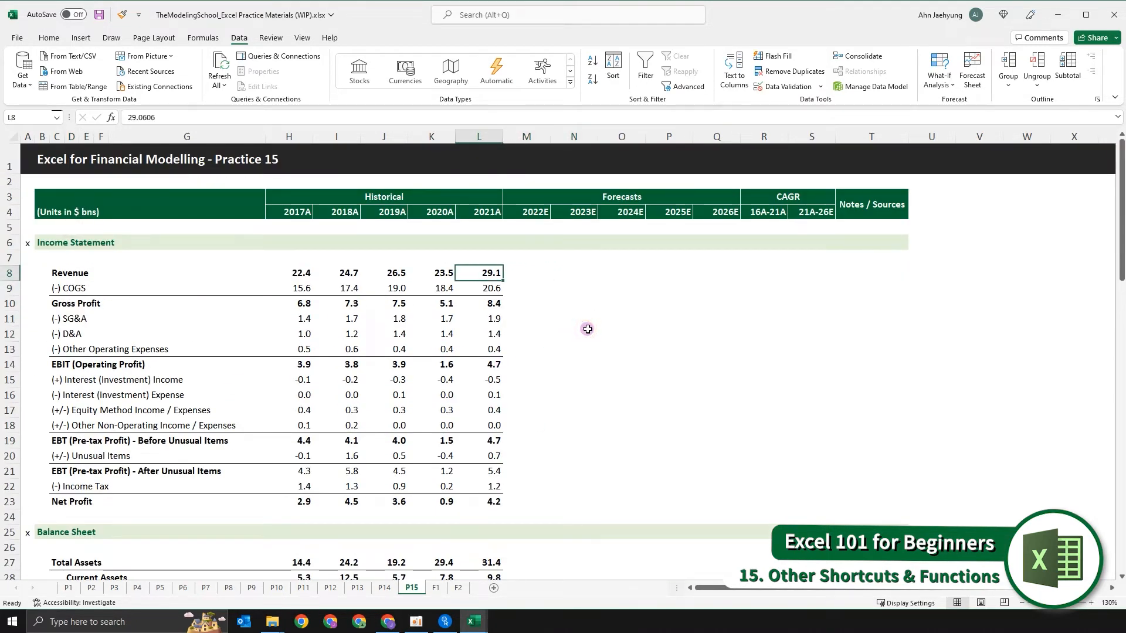
{"action": "key", "text": "Left"}
{"action": "key", "text": "Left"}
{"action": "key", "text": "Left"}
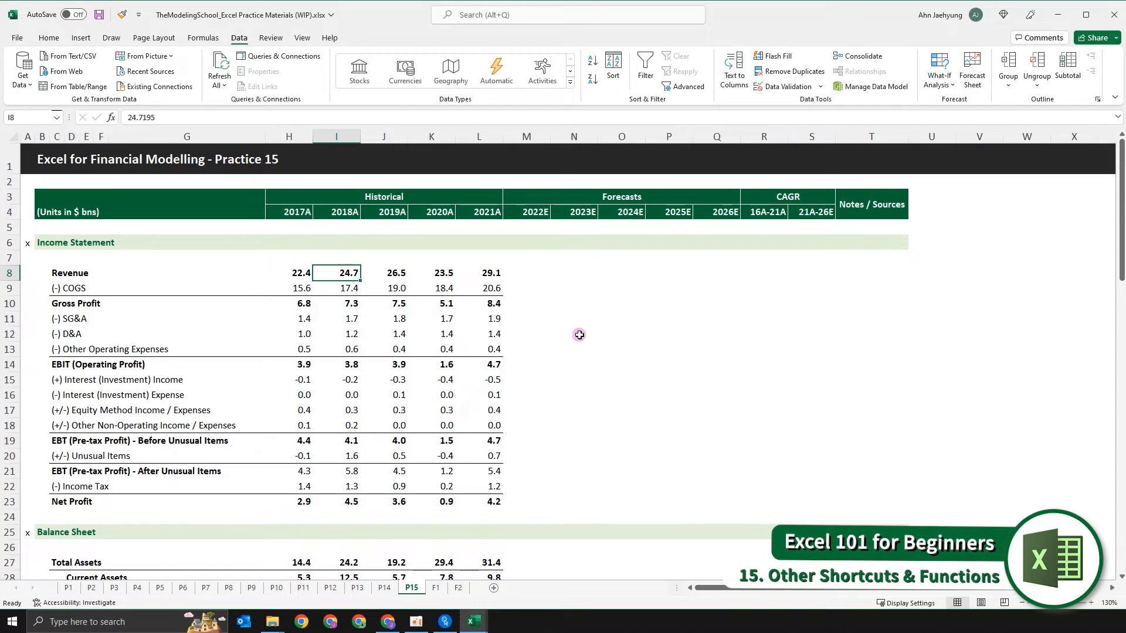
{"action": "left_click", "coordinate": [621, 346]}
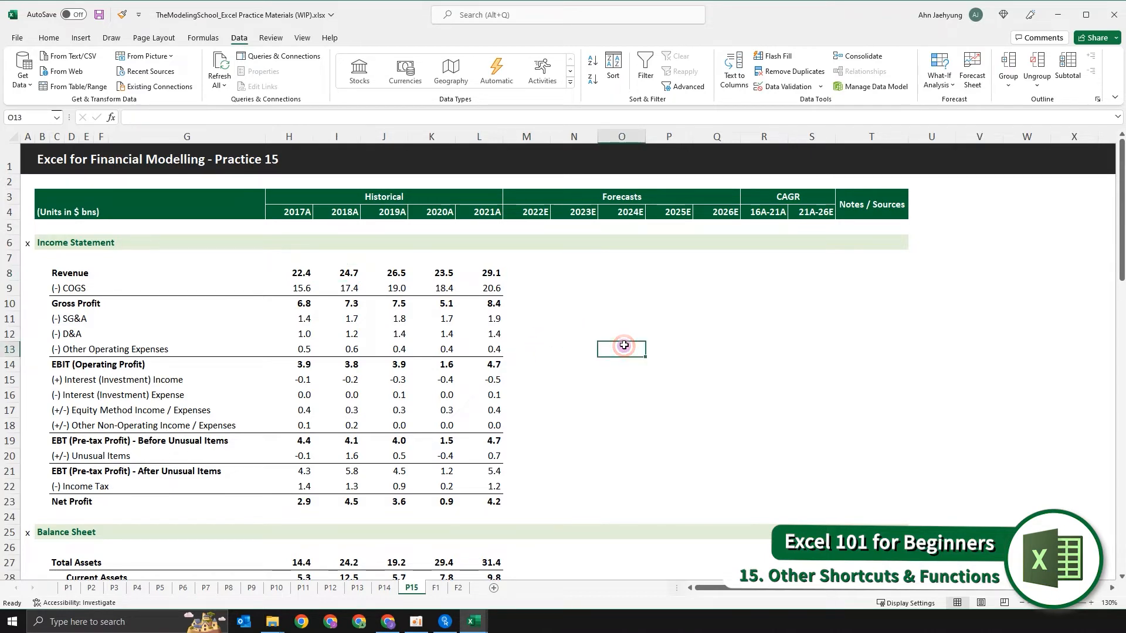
{"action": "key", "text": "Left"}
{"action": "key", "text": "Left"}
{"action": "key", "text": "Left"}
{"action": "key", "text": "Up"}
{"action": "key", "text": "Up"}
{"action": "key", "text": "Up"}
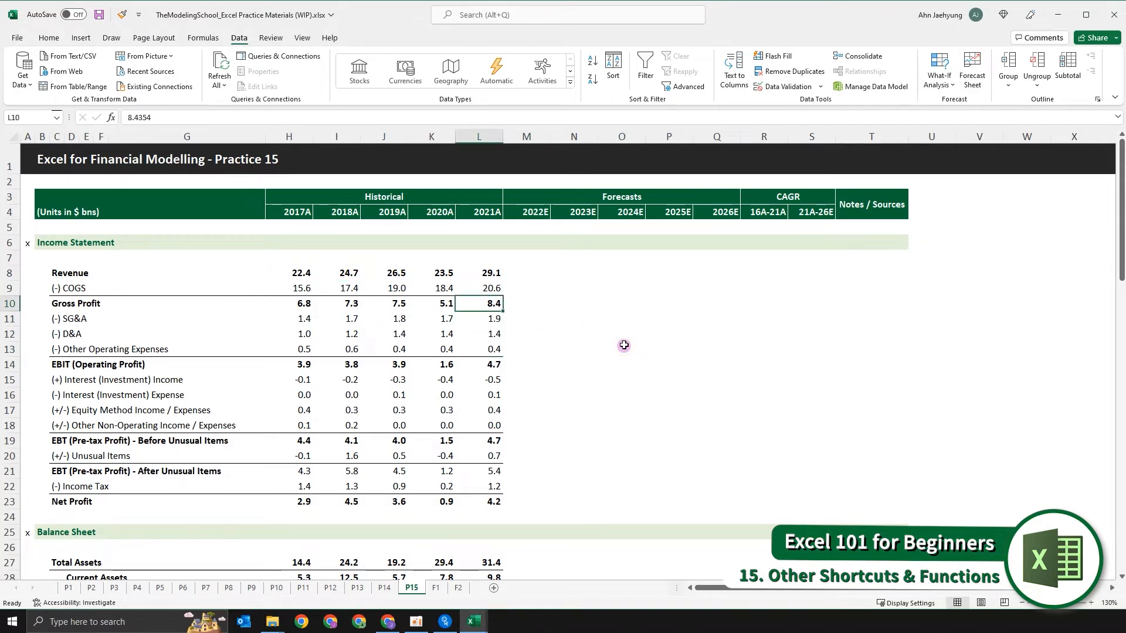
- Add a note to the Income Statement heading in B6 with the filler text "dnsakdlnflaksdnflkadsflknndslkfansdlfnalsdknfdn"
{"action": "left_click", "coordinate": [57, 288]}
{"action": "key", "text": "Left"}
{"action": "key", "text": "Up"}
{"action": "key", "text": "Up"}
{"action": "key", "text": "Up"}
{"action": "key", "text": "Up"}
{"action": "key", "text": "Down"}
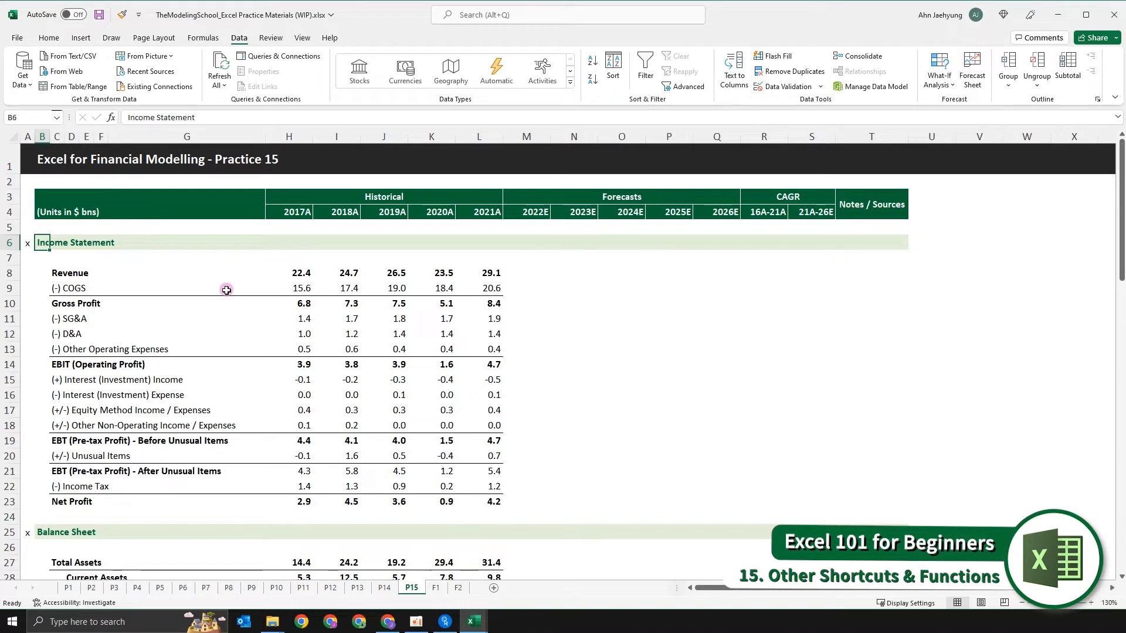
{"action": "key", "text": "shift+F2"}
{"action": "left_click", "coordinate": [100, 249]}
{"action": "type", "text": "dnsakdlnflaksdnflkadsflknnd"}
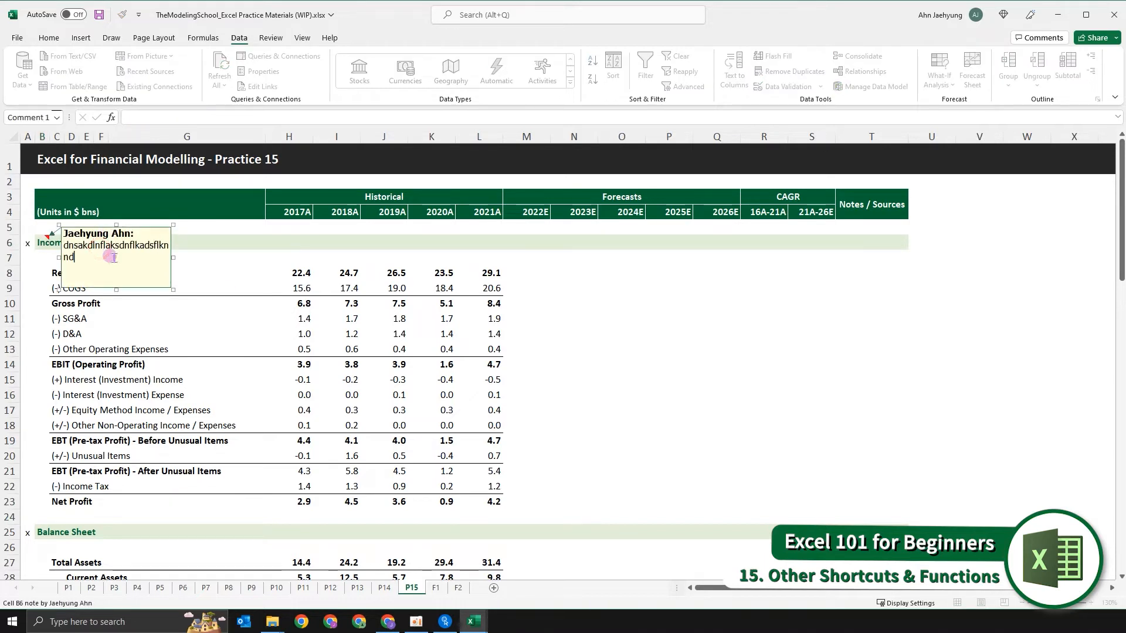
{"action": "type", "text": "slkfansdlfnalsdknflkn"}
{"action": "key", "text": "BackSpace"}
{"action": "key", "text": "BackSpace"}
{"action": "type", "text": "dni"}
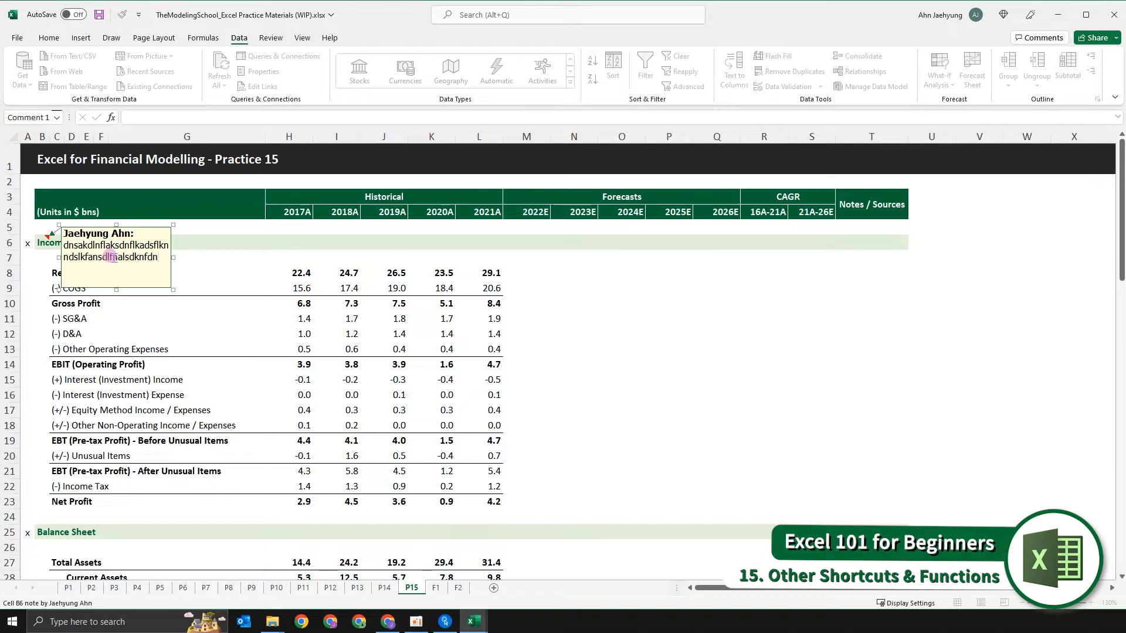
- Highlight the last few characters of the filler text in the B6 note and leave the note
{"action": "key", "text": "shift+Left"}
{"action": "key", "text": "shift+Left"}
{"action": "key", "text": "shift+Left"}
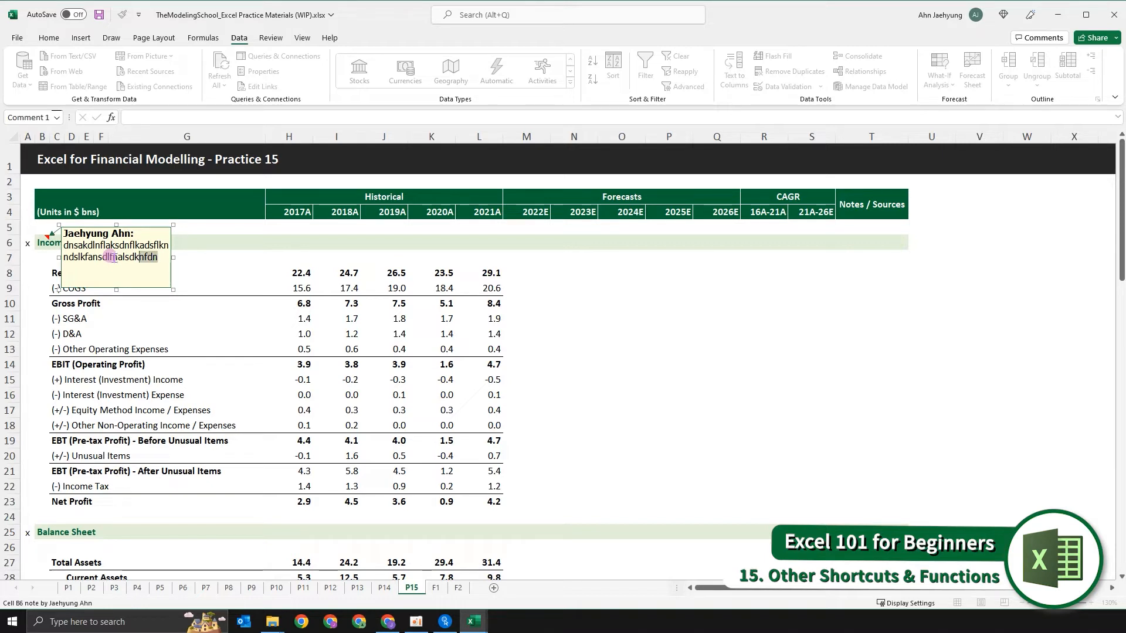
{"action": "left_click", "coordinate": [495, 349]}
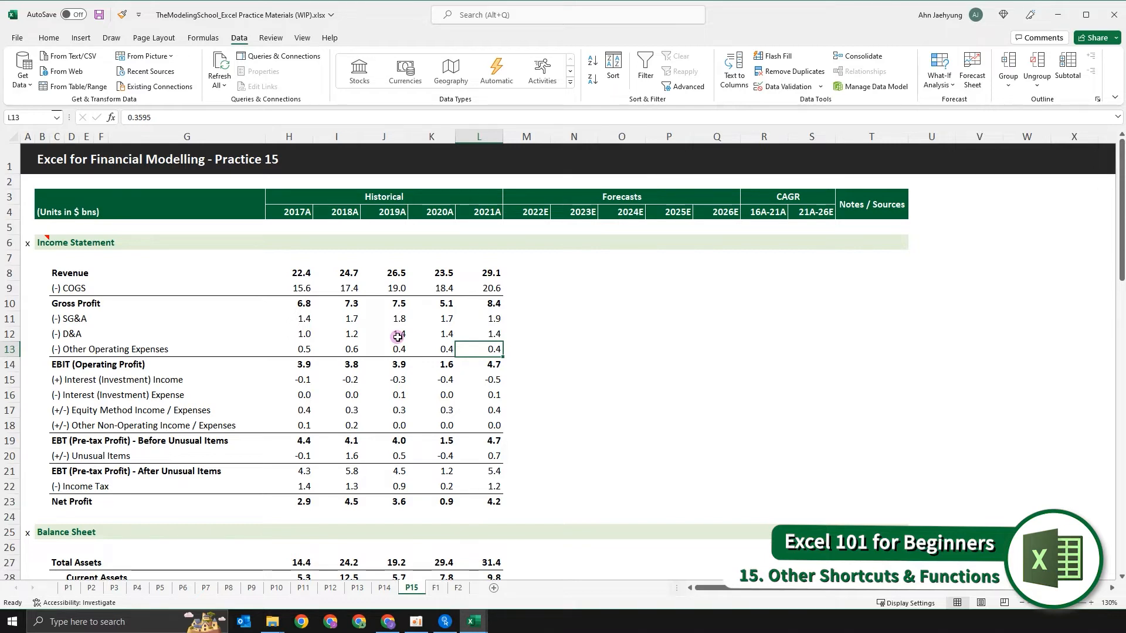
- Add a note to the 2017A Gross Profit value in H10 reading "One-time expenses on raw material line set-up"
{"action": "left_click", "coordinate": [579, 304]}
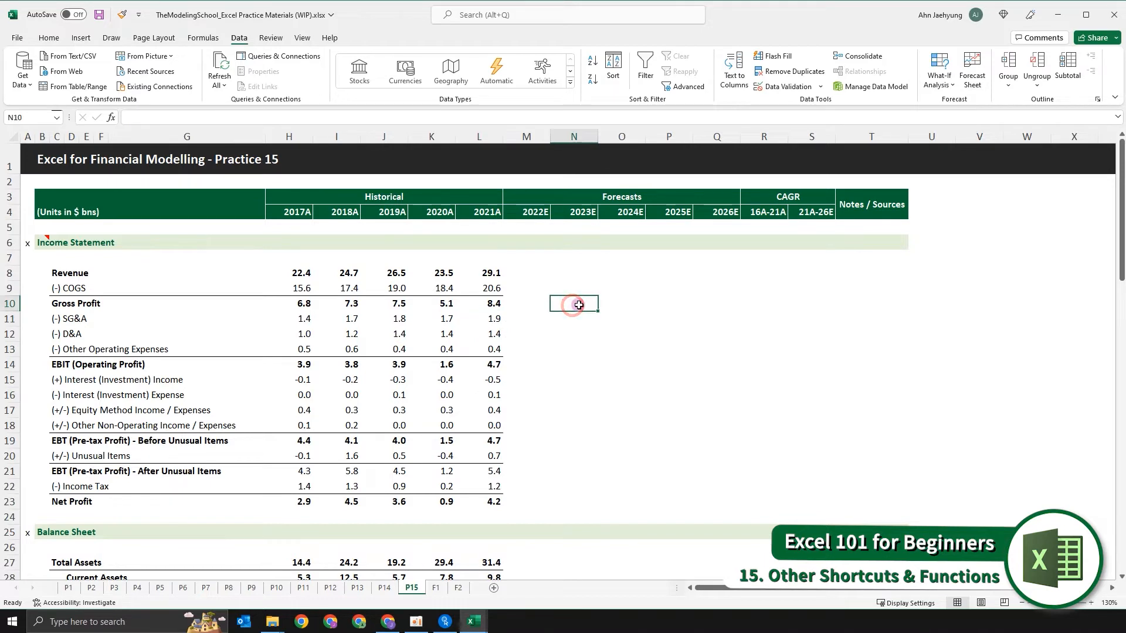
{"action": "key", "text": "Left"}
{"action": "key", "text": "Left"}
{"action": "key", "text": "Up"}
{"action": "key", "text": "Up"}
{"action": "key", "text": "Up"}
{"action": "key", "text": "Up"}
{"action": "key", "text": "Down"}
{"action": "key", "text": "Down"}
{"action": "key", "text": "Down"}
{"action": "key", "text": "Down"}
{"action": "key", "text": "Left"}
{"action": "key", "text": "Left"}
{"action": "key", "text": "Left"}
{"action": "key", "text": "Left"}
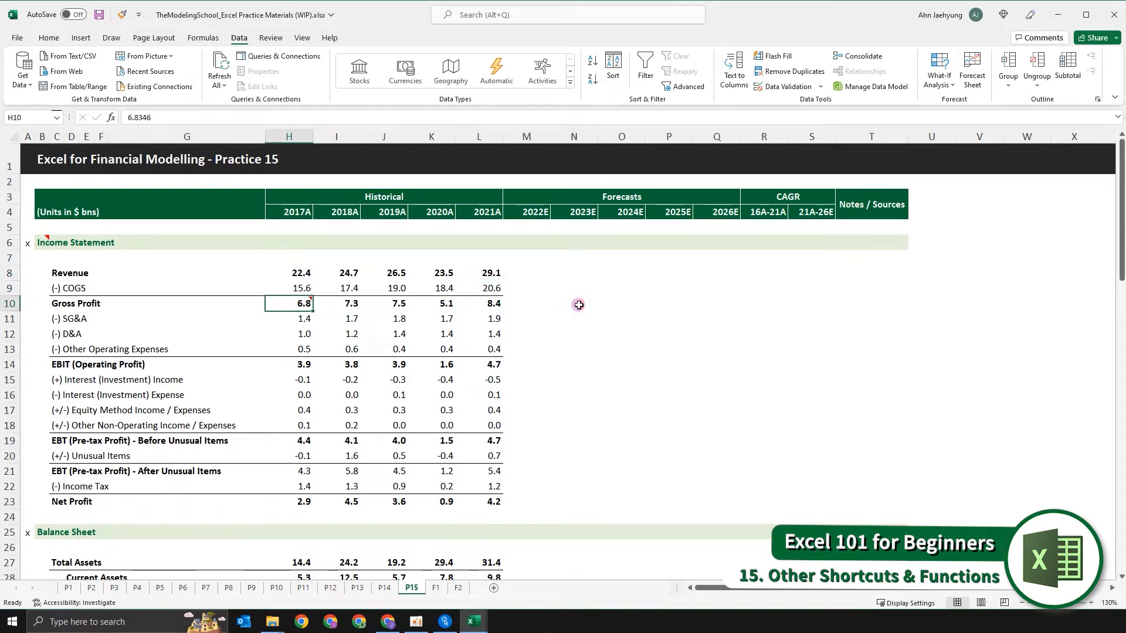
{"action": "key", "text": "shift+F2"}
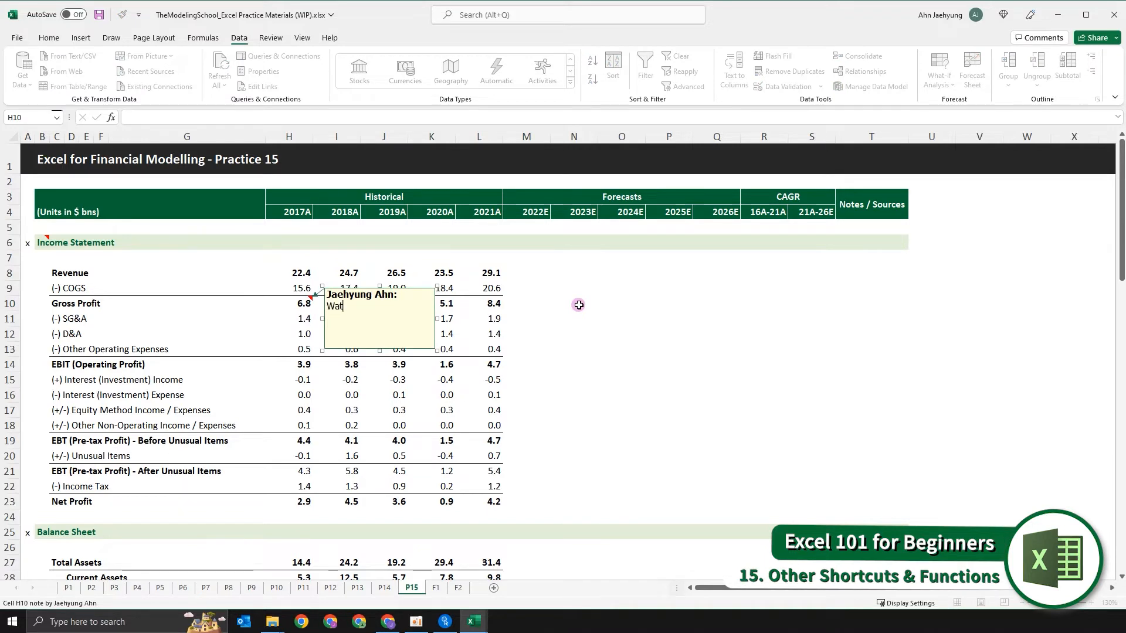
{"action": "type", "text": "On"}
{"action": "type", "text": "e-tiem"}
{"action": "type", "text": "c"}
{"action": "type", "text": " mat"}
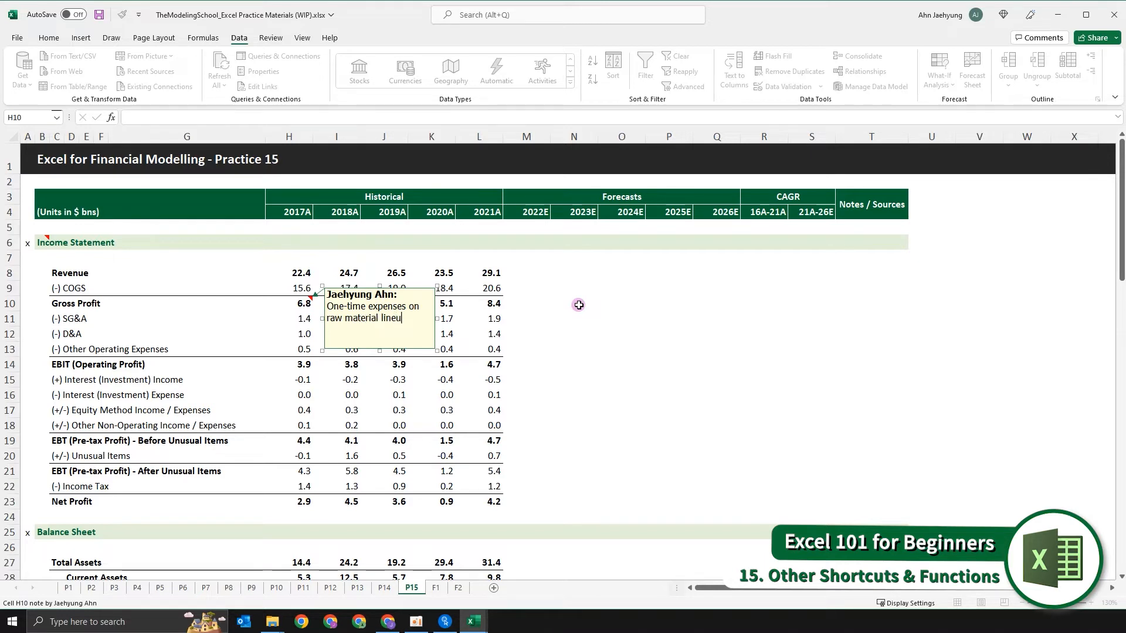
{"action": "type", "text": "erial line set-up"}
{"action": "key", "text": "Escape"}
{"action": "key", "text": "Down"}
{"action": "key", "text": "Down"}
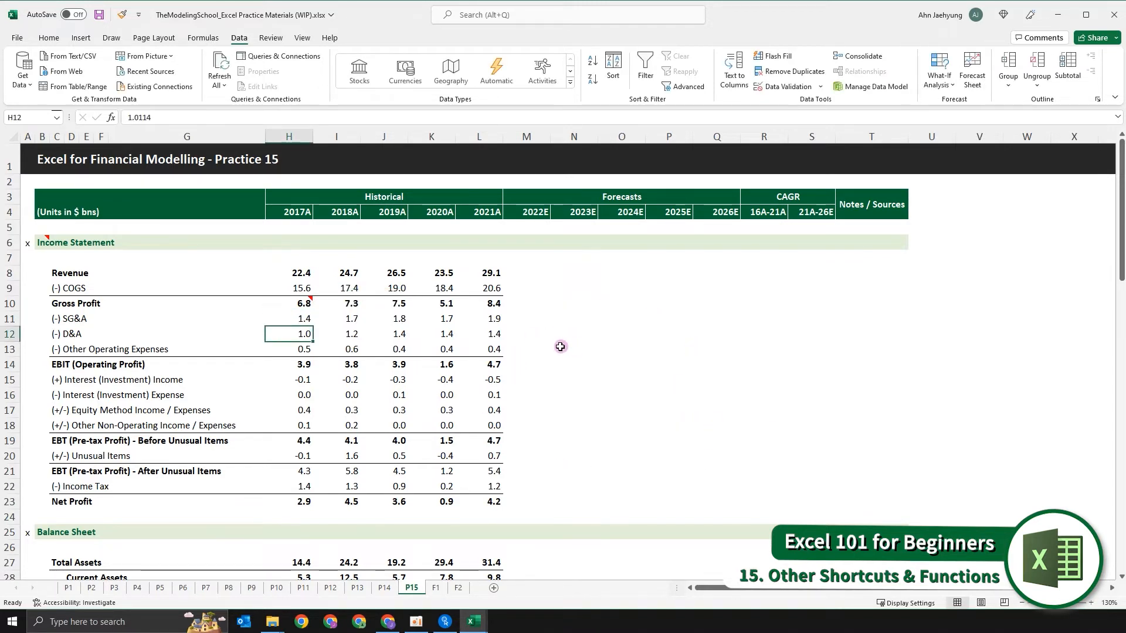
- Look through the historical figures from the Income Statement down to the end of the Cash Flow Statement
{"action": "key", "text": "Up"}
{"action": "left_click", "coordinate": [516, 302]}
{"action": "left_click", "coordinate": [334, 272]}
{"action": "left_click", "coordinate": [261, 231]}
{"action": "left_click", "coordinate": [276, 238]}
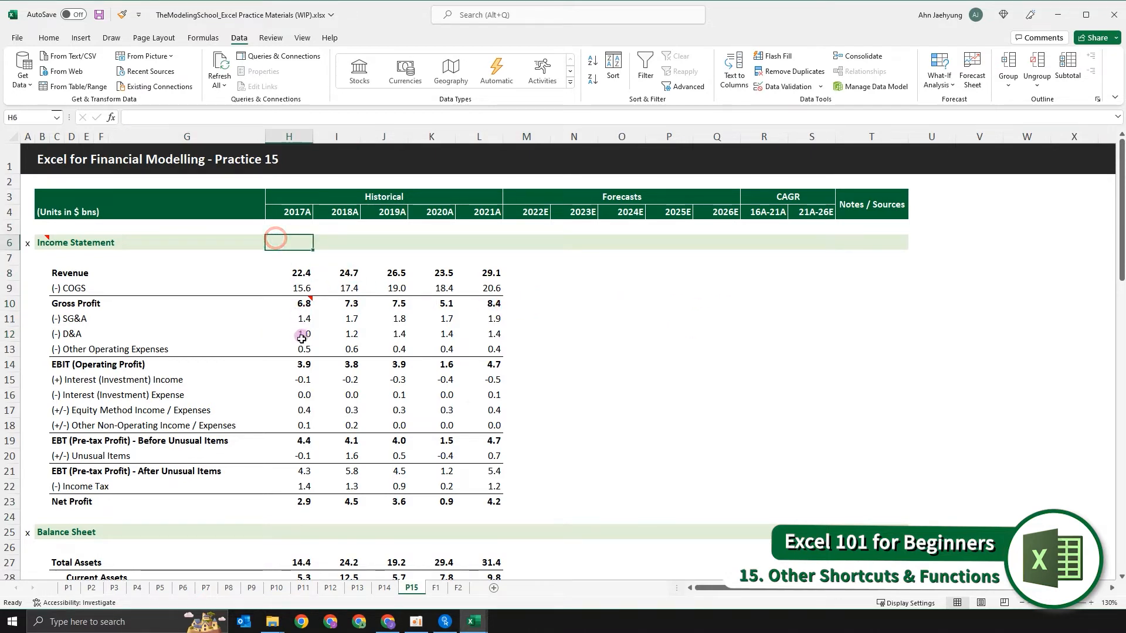
{"action": "left_click", "coordinate": [312, 320]}
{"action": "left_click_drag", "start_coordinate": [312, 272], "coordinate": [308, 472]}
{"action": "left_click", "coordinate": [498, 445]}
{"action": "left_click", "coordinate": [355, 307]}
{"action": "scroll", "coordinate": [355, 307], "scroll_direction": "down", "scroll_amount": 20}
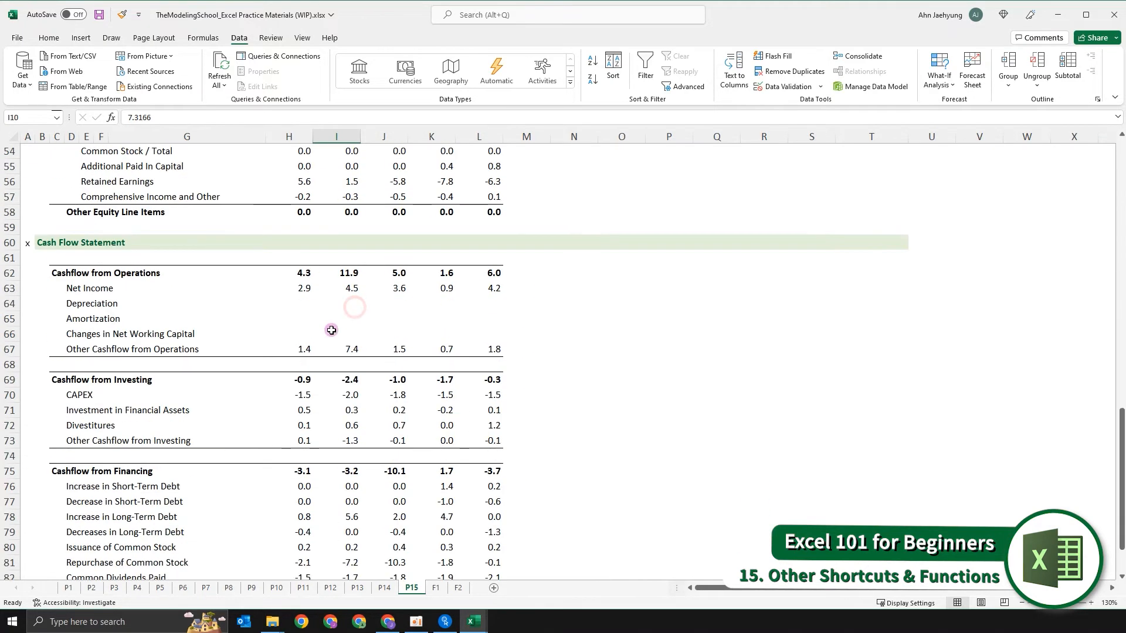
{"action": "scroll", "coordinate": [412, 380], "scroll_direction": "up", "scroll_amount": 13}
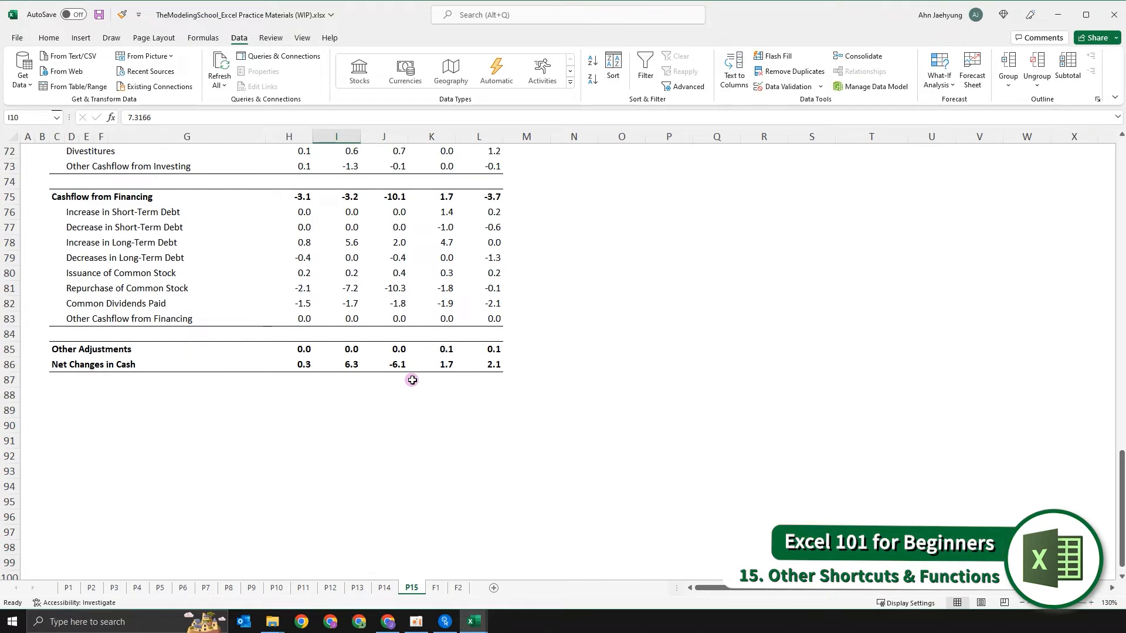
{"action": "left_click_drag", "start_coordinate": [50, 473], "coordinate": [661, 502]}
{"action": "left_click", "coordinate": [661, 502]}
{"action": "scroll", "coordinate": [659, 499], "scroll_direction": "up", "scroll_amount": 20}
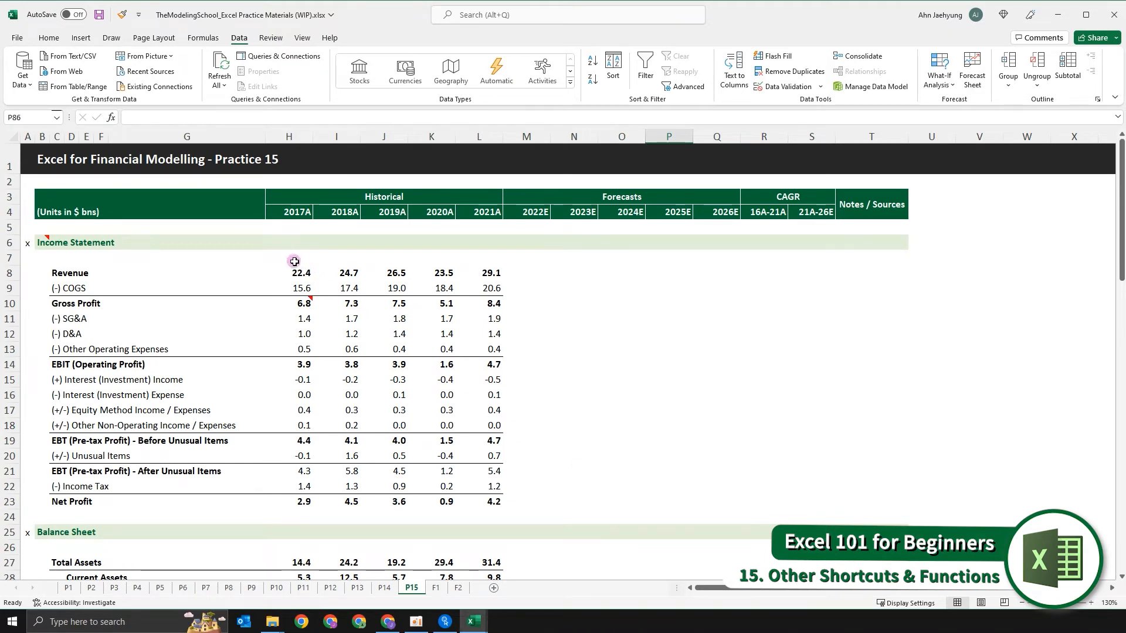
- Check whether the year headers in rows 3–4 stay in view beside the Balance Sheet and Cash Flow Statement figures
{"action": "left_click", "coordinate": [294, 262]}
{"action": "scroll", "coordinate": [297, 258], "scroll_direction": "down", "scroll_amount": 15}
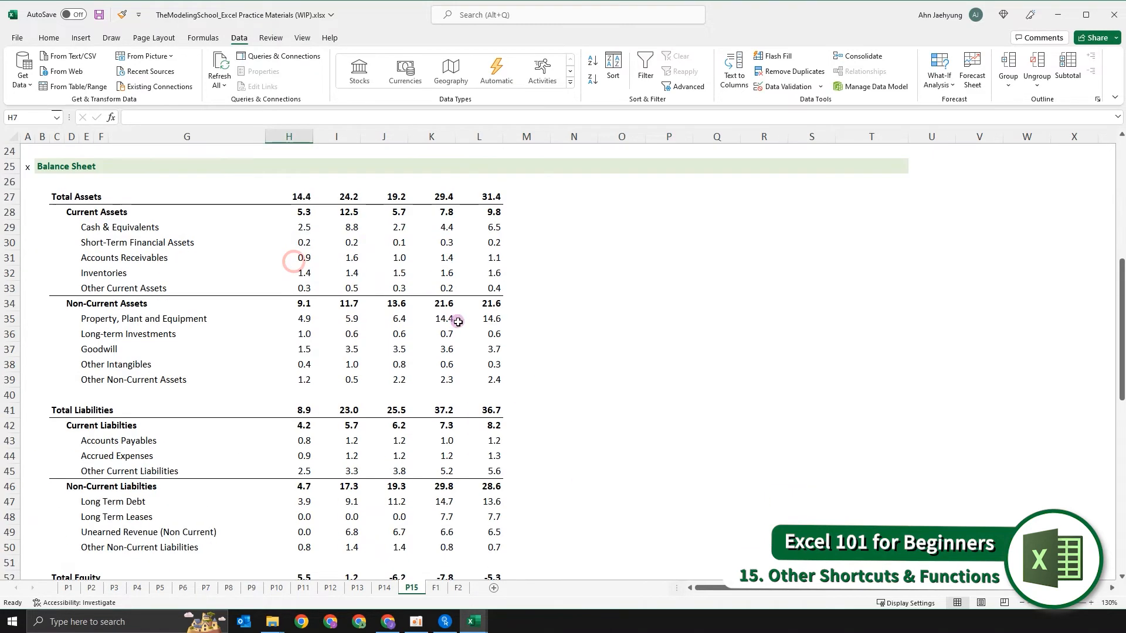
{"action": "scroll", "coordinate": [465, 350], "scroll_direction": "up", "scroll_amount": 13}
{"action": "scroll", "coordinate": [446, 343], "scroll_direction": "up", "scroll_amount": 4}
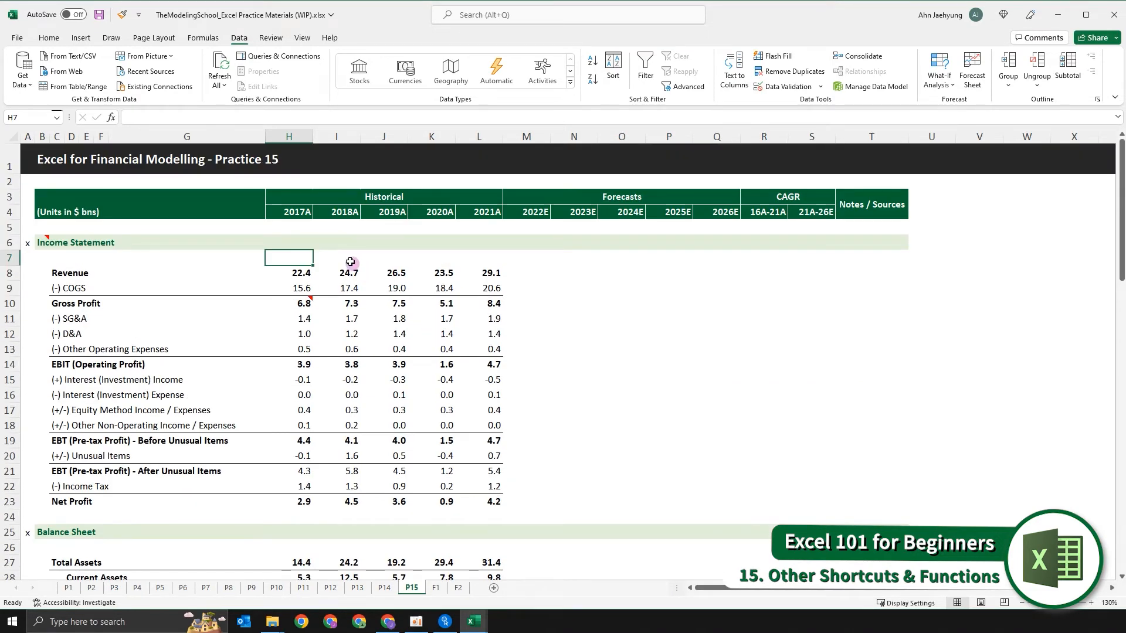
{"action": "scroll", "coordinate": [375, 401], "scroll_direction": "down", "scroll_amount": 13}
{"action": "scroll", "coordinate": [380, 400], "scroll_direction": "down", "scroll_amount": 2}
{"action": "left_click_drag", "start_coordinate": [312, 364], "coordinate": [791, 366]}
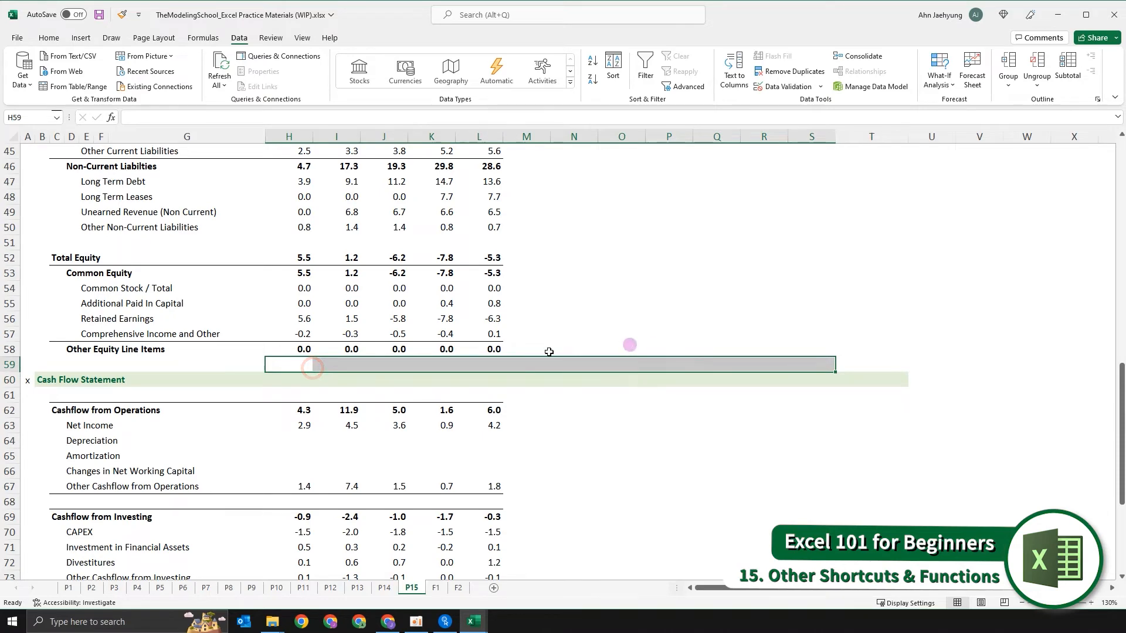
{"action": "left_click_drag", "start_coordinate": [289, 308], "coordinate": [304, 360]}
{"action": "left_click_drag", "start_coordinate": [357, 275], "coordinate": [383, 346]}
{"action": "left_click", "coordinate": [647, 257]}
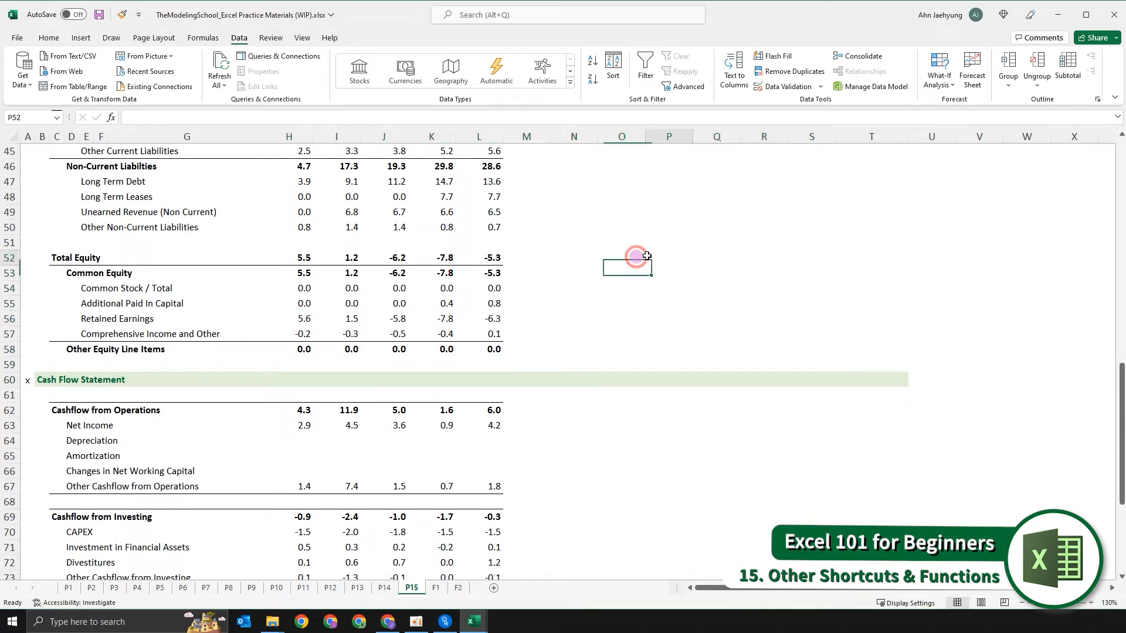
{"action": "scroll", "coordinate": [631, 316], "scroll_direction": "up", "scroll_amount": 15}
{"action": "left_click_drag", "start_coordinate": [48, 193], "coordinate": [904, 213]}
{"action": "scroll", "coordinate": [737, 281], "scroll_direction": "down", "scroll_amount": 20}
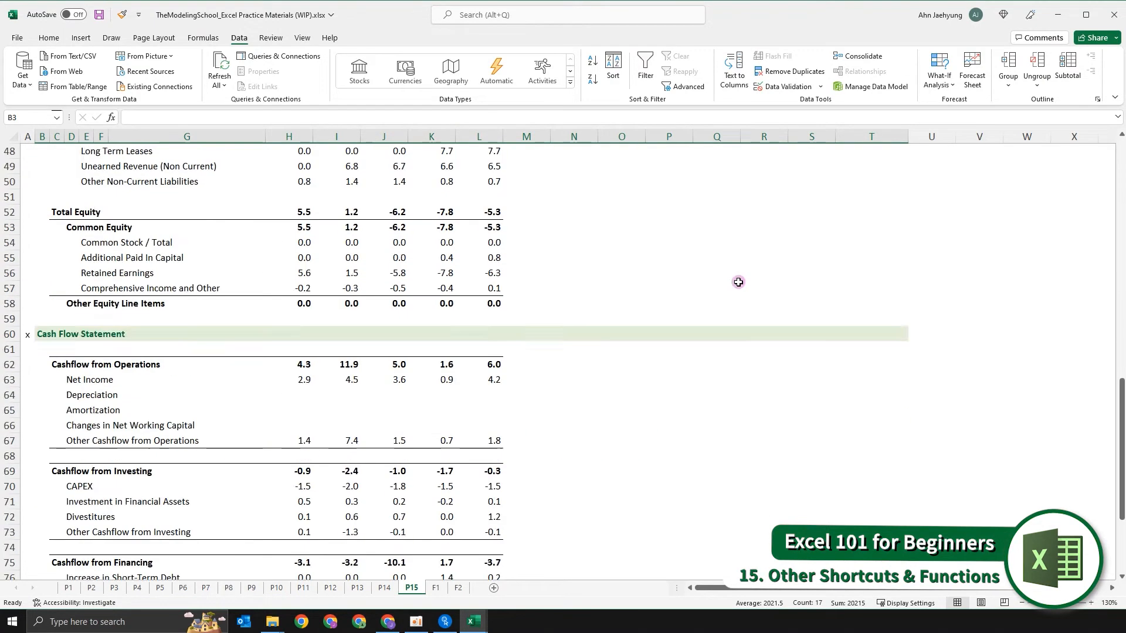
{"action": "scroll", "coordinate": [691, 275], "scroll_direction": "down", "scroll_amount": 20}
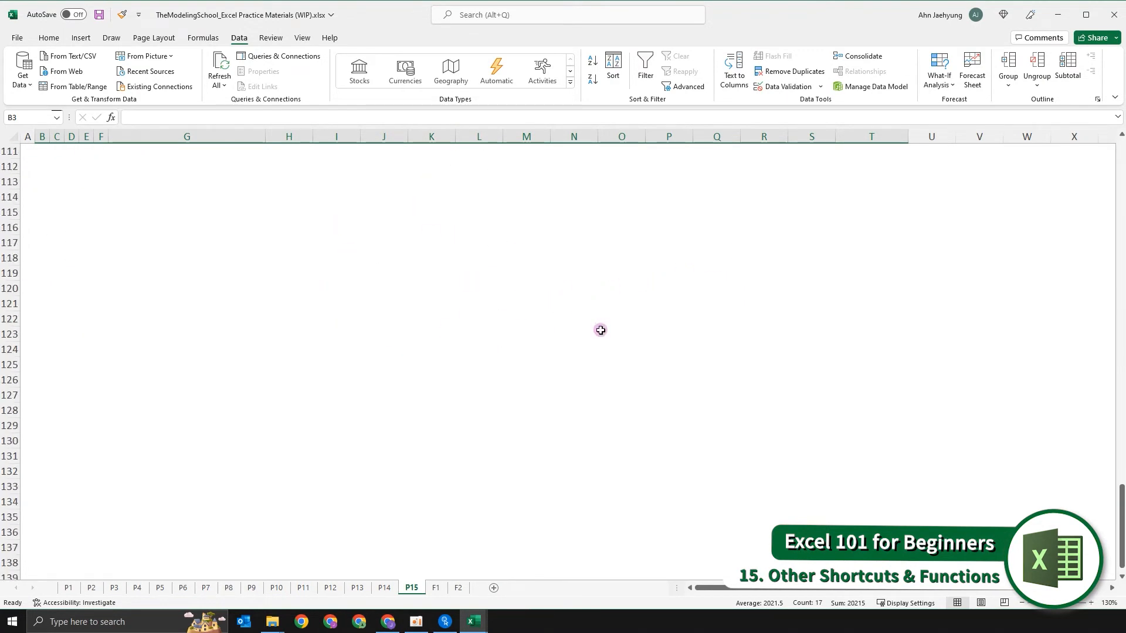
{"action": "scroll", "coordinate": [573, 418], "scroll_direction": "up", "scroll_amount": 7}
{"action": "scroll", "coordinate": [573, 418], "scroll_direction": "up", "scroll_amount": 20}
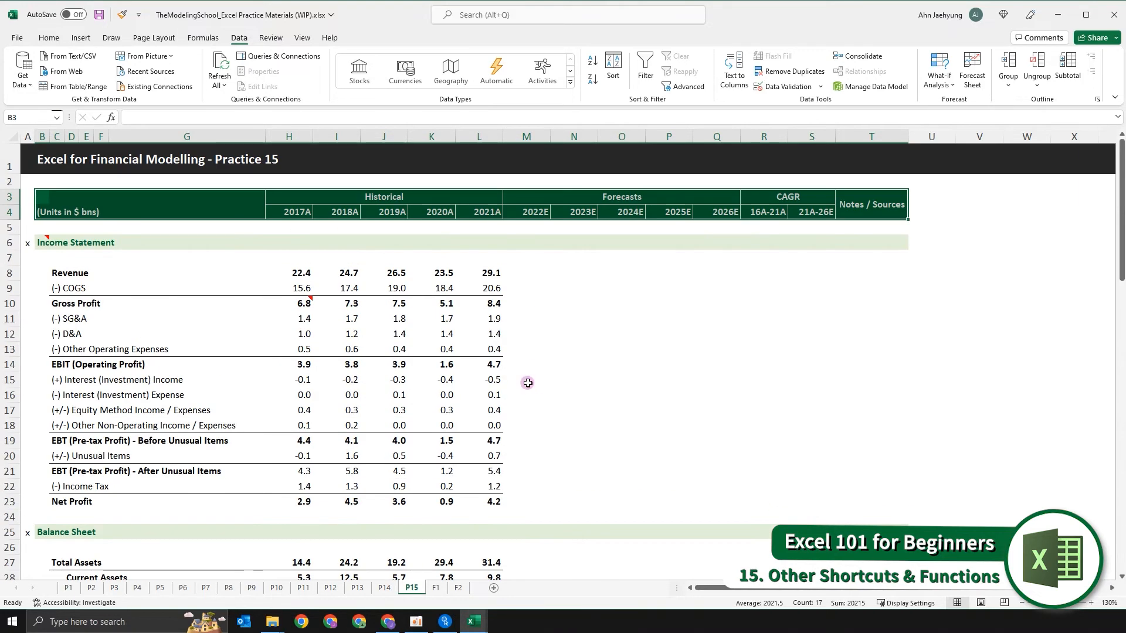
- Starting from H5, check whether the row labels stay in view when moving across to the columns around AE
{"action": "left_click", "coordinate": [285, 313]}
{"action": "key", "text": "Up"}
{"action": "key", "text": "Up"}
{"action": "key", "text": "Up"}
{"action": "key", "text": "Up"}
{"action": "key", "text": "Up"}
{"action": "key", "text": "Up"}
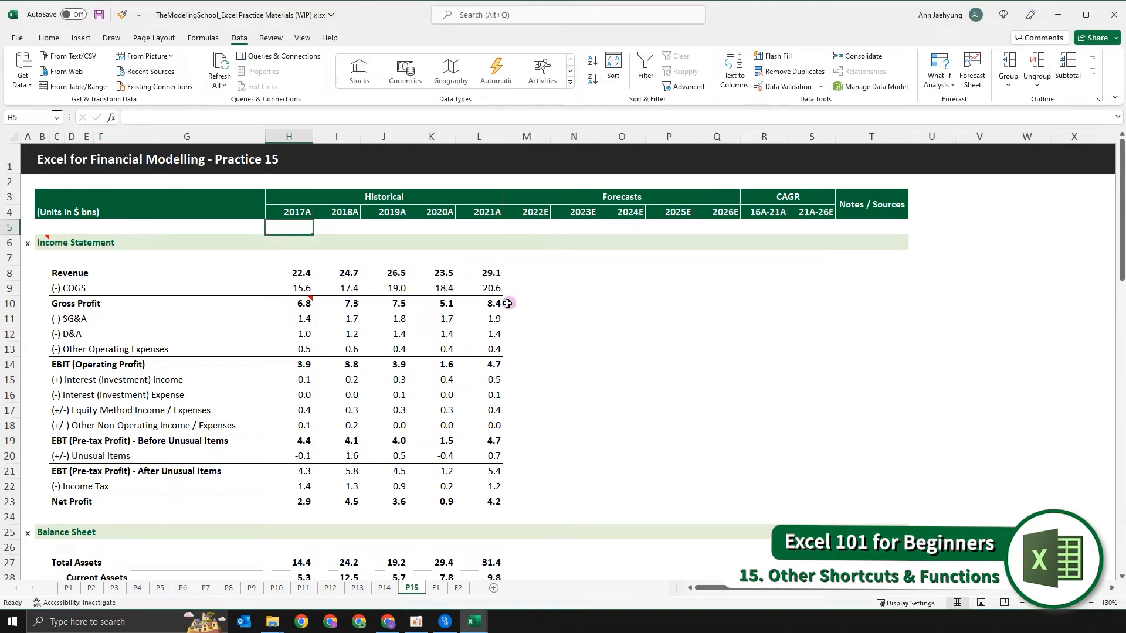
{"action": "key", "text": "Right"}
{"action": "key", "text": "Right"}
{"action": "key", "text": "Right"}
{"action": "key", "text": "Right"}
{"action": "key", "text": "Right"}
{"action": "key", "text": "Right"}
{"action": "key", "text": "Right"}
{"action": "key", "text": "Right"}
{"action": "key", "text": "Right"}
{"action": "key", "text": "Right"}
{"action": "key", "text": "Right"}
{"action": "key", "text": "Right"}
{"action": "key", "text": "Right"}
{"action": "key", "text": "Right"}
{"action": "key", "text": "Right"}
{"action": "key", "text": "Right"}
{"action": "key", "text": "Right"}
{"action": "key", "text": "Right"}
{"action": "key", "text": "Right"}
{"action": "key", "text": "Right"}
{"action": "key", "text": "Right"}
{"action": "key", "text": "Right"}
{"action": "key", "text": "Right"}
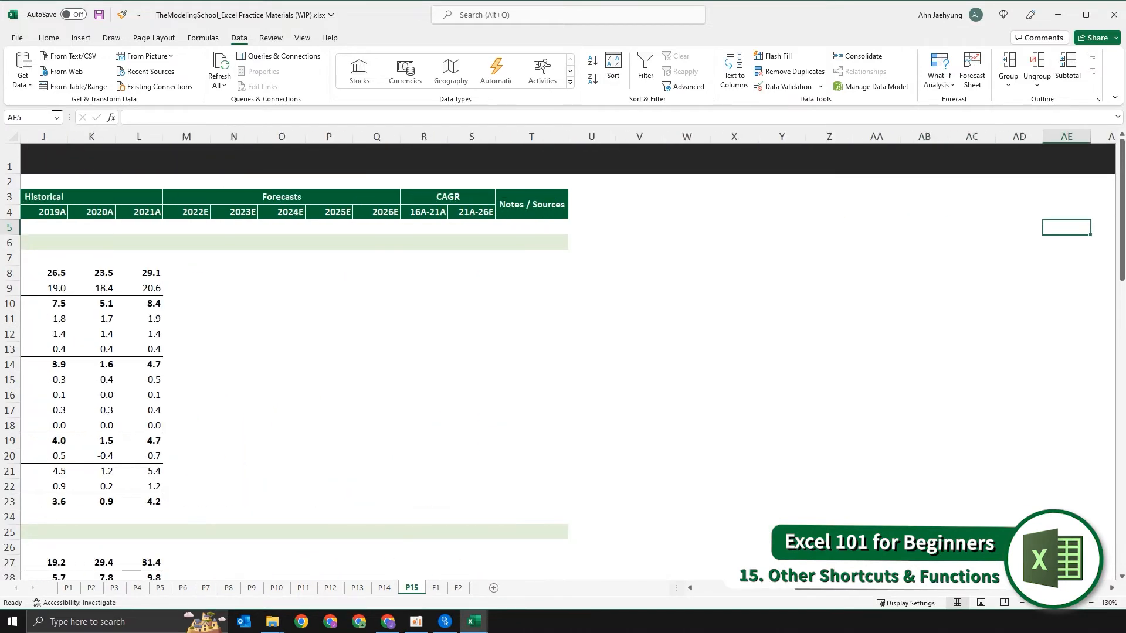
{"action": "key", "text": "Left"}
{"action": "key", "text": "Left"}
{"action": "key", "text": "Left"}
{"action": "key", "text": "Left"}
{"action": "key", "text": "Left"}
{"action": "key", "text": "Left"}
{"action": "key", "text": "Left"}
{"action": "key", "text": "Left"}
{"action": "key", "text": "Left"}
{"action": "key", "text": "Left"}
{"action": "key", "text": "Left"}
{"action": "key", "text": "Left"}
{"action": "key", "text": "Left"}
{"action": "key", "text": "Left"}
{"action": "key", "text": "Left"}
{"action": "key", "text": "Left"}
{"action": "key", "text": "Left"}
{"action": "key", "text": "Left"}
{"action": "key", "text": "Left"}
{"action": "key", "text": "Left"}
- Freeze the panes at cell H5 so that rows 1–4 and columns A–G stay fixed
{"action": "left_click", "coordinate": [288, 254]}
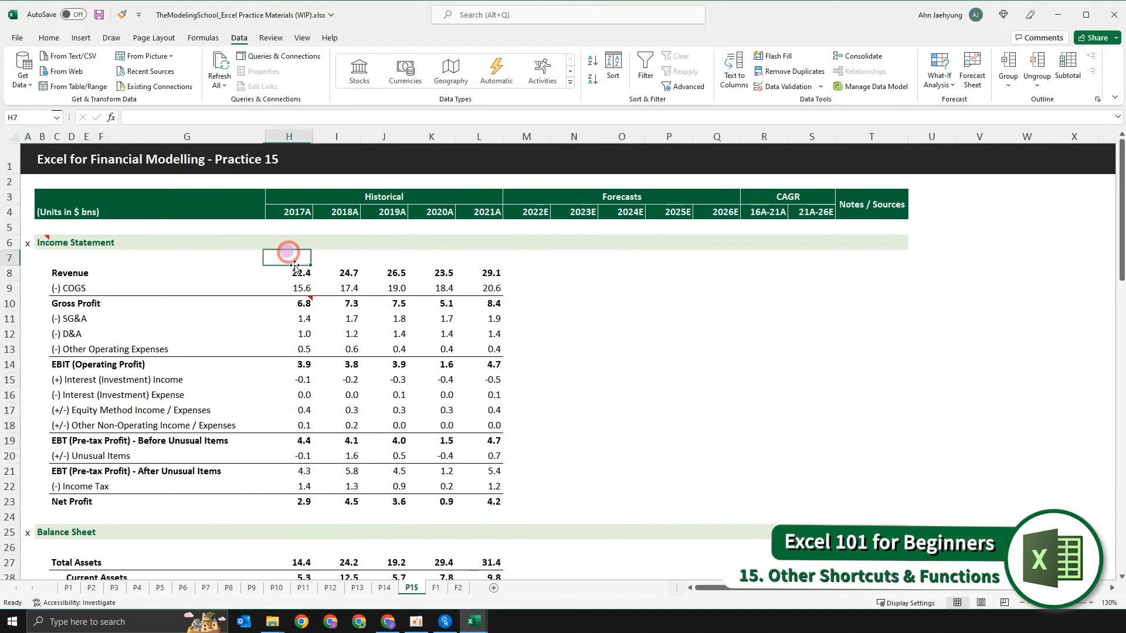
{"action": "key", "text": "Up"}
{"action": "key", "text": "Up"}
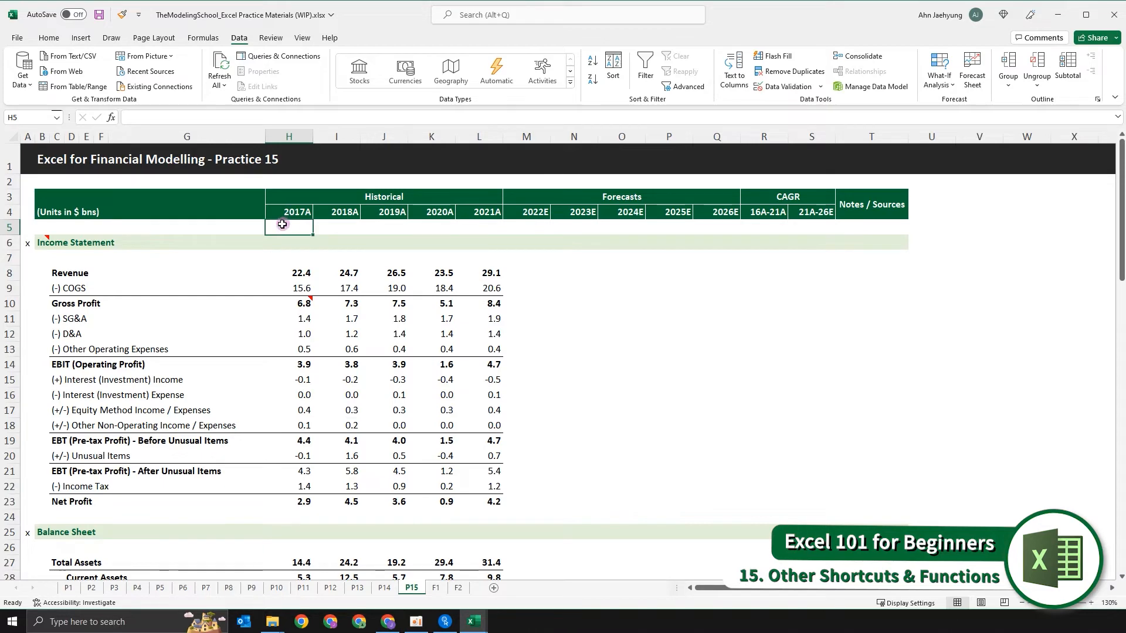
{"action": "key", "text": "alt"}
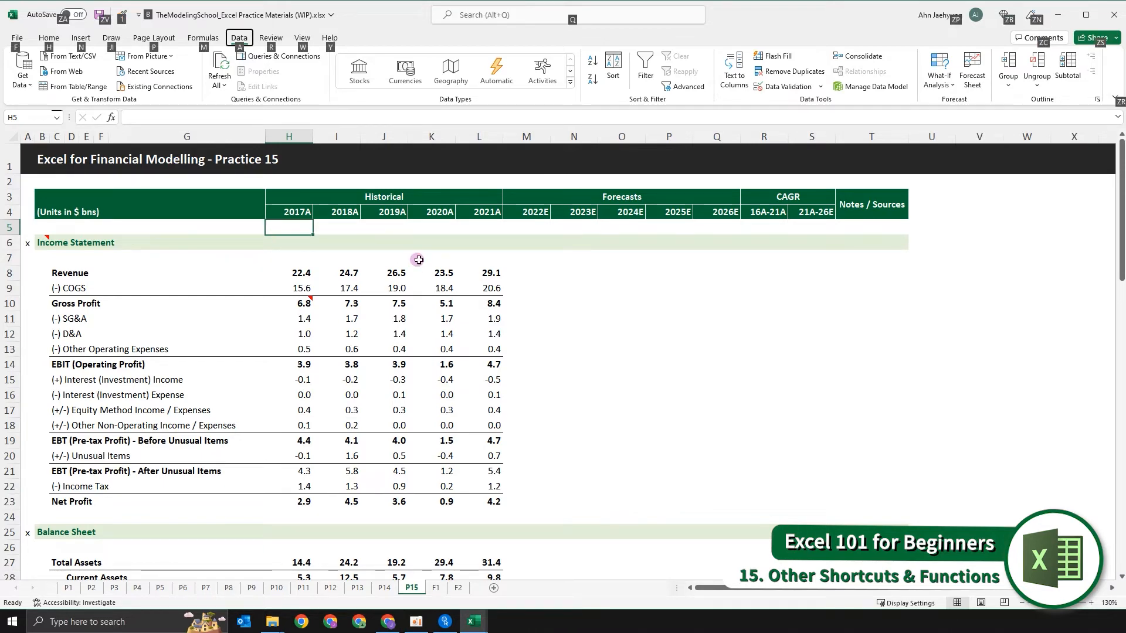
{"action": "key", "text": "w"}
{"action": "key", "text": "f"}
{"action": "key", "text": "f"}
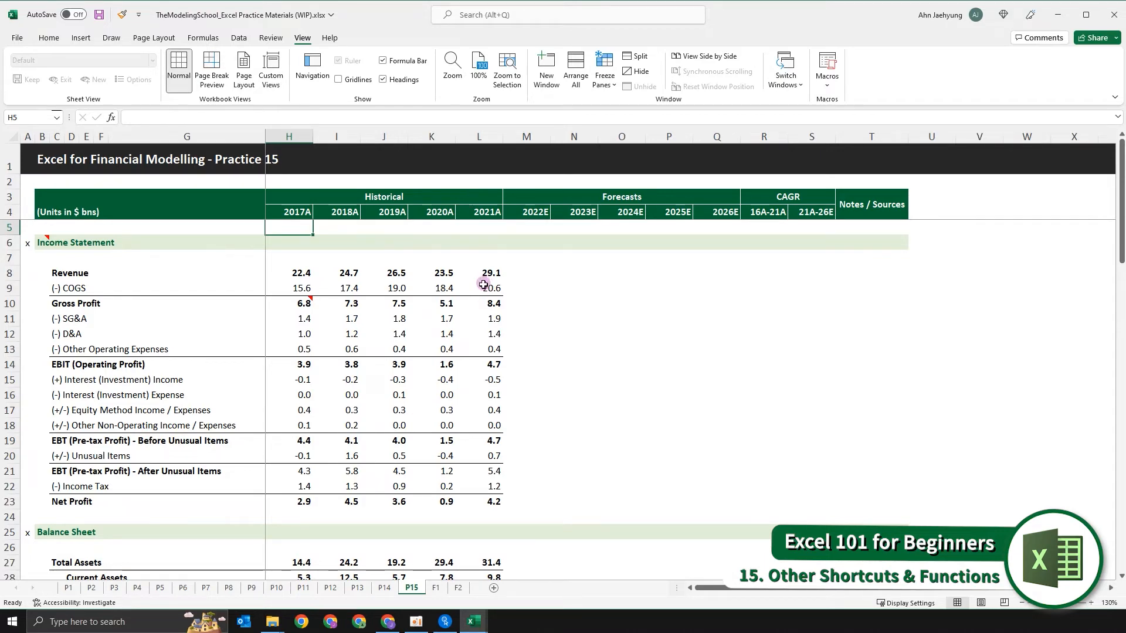
- Check that the title and header rows 1–4 stay fixed far below the statements
{"action": "scroll", "coordinate": [384, 264], "scroll_direction": "down", "scroll_amount": 16}
{"action": "scroll", "coordinate": [387, 264], "scroll_direction": "down", "scroll_amount": 20}
{"action": "left_click", "coordinate": [57, 159]}
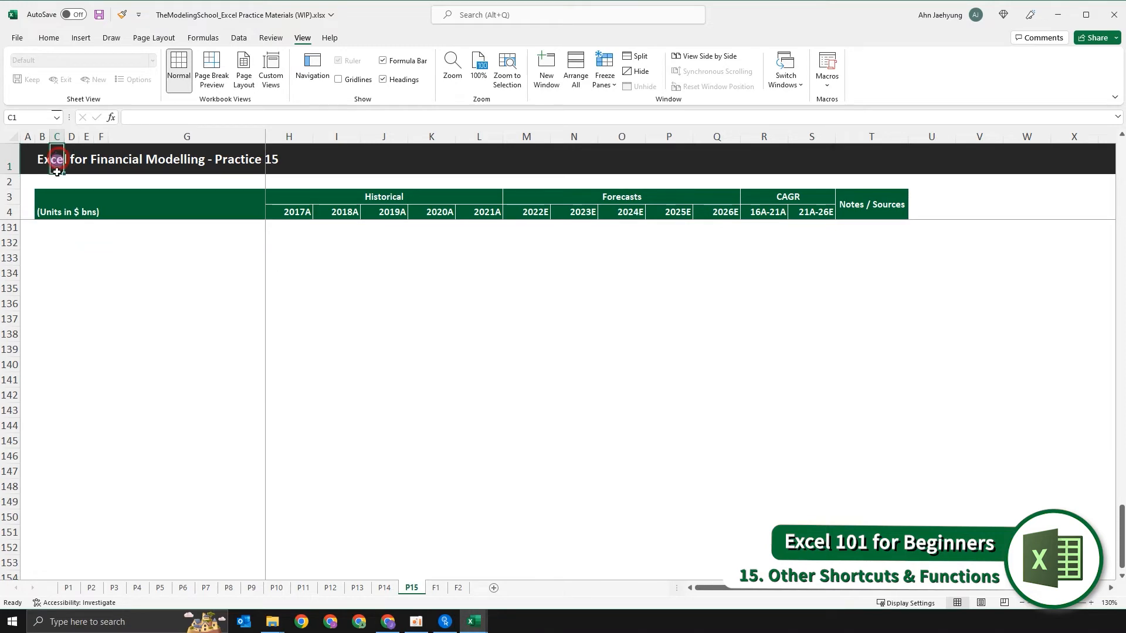
{"action": "left_click_drag", "start_coordinate": [57, 159], "coordinate": [57, 214]}
{"action": "scroll", "coordinate": [317, 185], "scroll_direction": "up", "scroll_amount": 20}
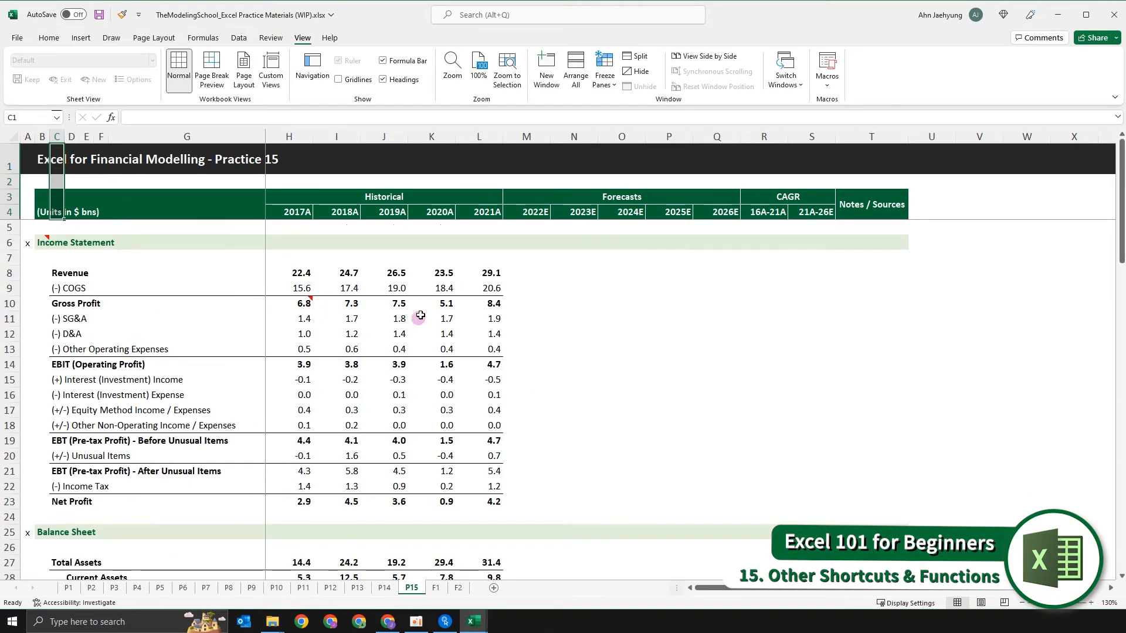
- Check that the label columns A–G stay fixed while moving along row 8 beyond the Notes / Sources column
{"action": "left_click", "coordinate": [446, 274]}
{"action": "left_click", "coordinate": [521, 275]}
{"action": "key", "text": "Right"}
{"action": "key", "text": "Right"}
{"action": "key", "text": "Right"}
{"action": "key", "text": "Right"}
{"action": "key", "text": "Right"}
{"action": "key", "text": "Right"}
{"action": "key", "text": "Right"}
{"action": "key", "text": "Right"}
{"action": "key", "text": "Right"}
{"action": "key", "text": "Right"}
{"action": "key", "text": "Right"}
{"action": "key", "text": "Right"}
{"action": "key", "text": "Right"}
{"action": "key", "text": "Right"}
{"action": "key", "text": "Right"}
{"action": "key", "text": "Right"}
{"action": "key", "text": "Right"}
{"action": "key", "text": "Right"}
{"action": "key", "text": "Right"}
{"action": "key", "text": "Right"}
{"action": "left_click", "coordinate": [205, 198]}
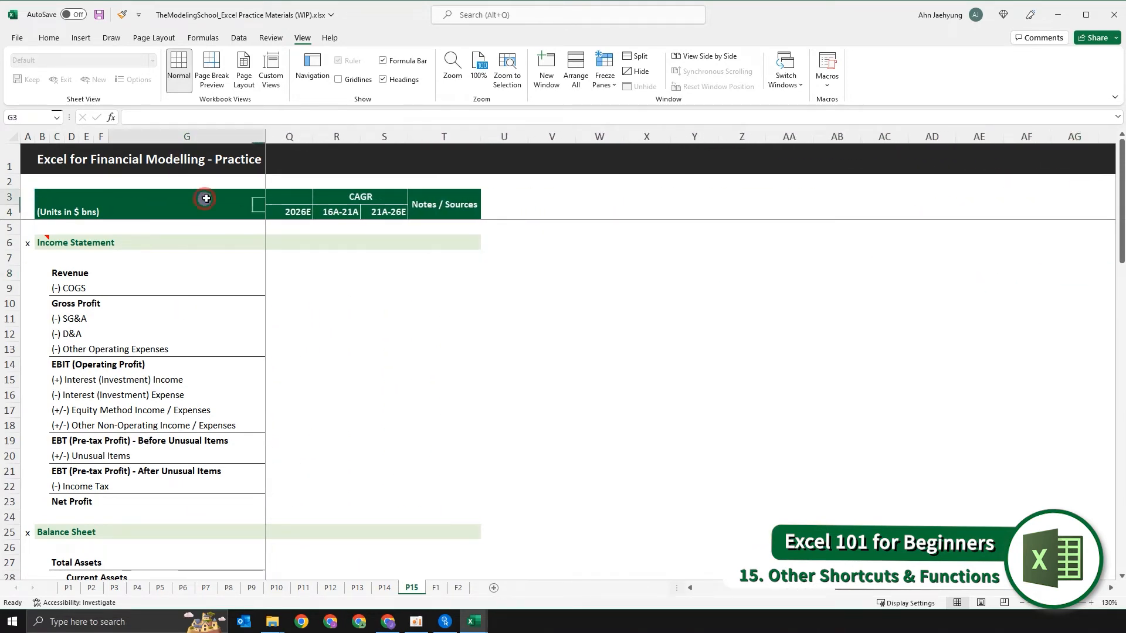
{"action": "key", "text": "Right"}
{"action": "left_click", "coordinate": [395, 303]}
- Examine the boundaries of the frozen area using the row 8 labels and column G's header cells
{"action": "left_click_drag", "start_coordinate": [33, 275], "coordinate": [126, 276]}
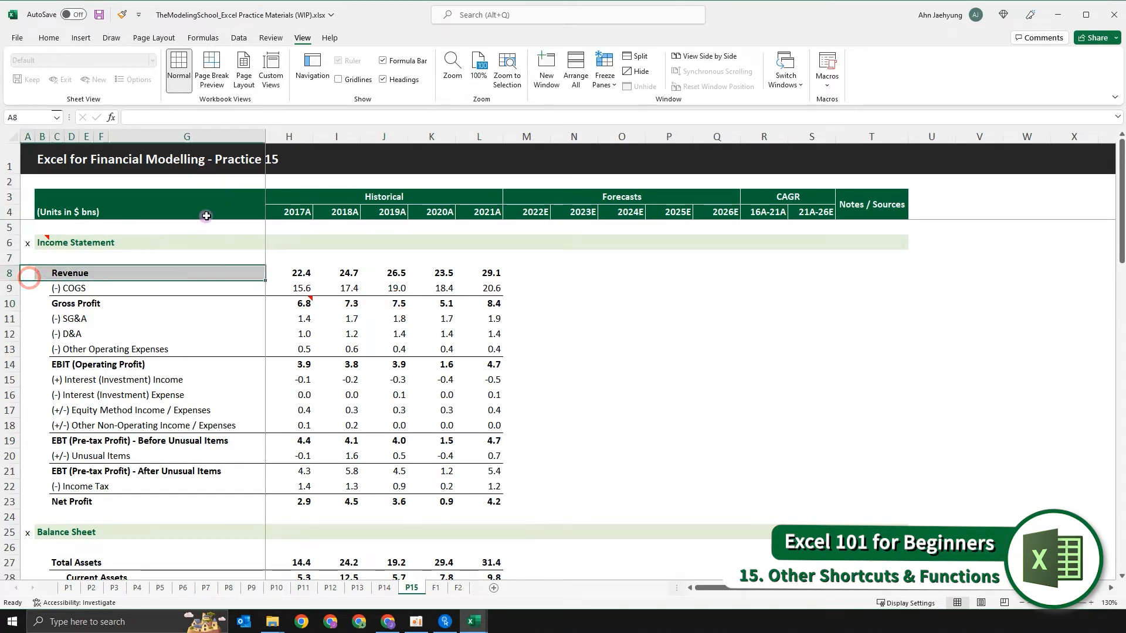
{"action": "left_click_drag", "start_coordinate": [239, 156], "coordinate": [236, 210]}
{"action": "scroll", "coordinate": [301, 267], "scroll_direction": "down", "scroll_amount": 7}
{"action": "scroll", "coordinate": [300, 267], "scroll_direction": "up", "scroll_amount": 7}
{"action": "left_click", "coordinate": [230, 284]}
{"action": "left_click", "coordinate": [632, 298]}
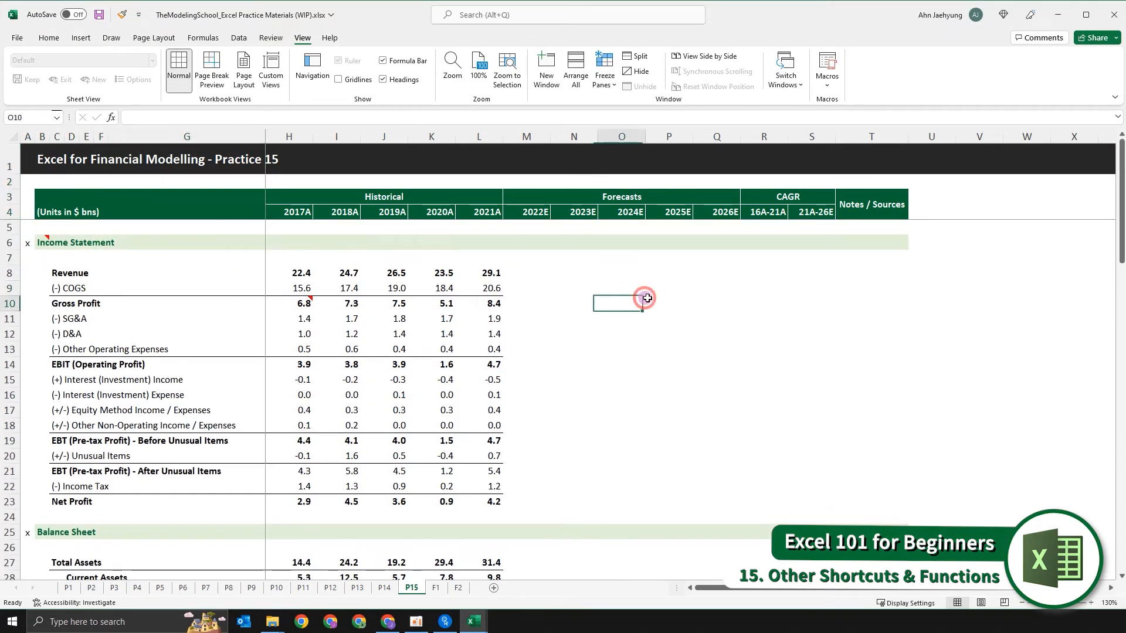
{"action": "left_click", "coordinate": [655, 300]}
{"action": "key", "text": "Left"}
{"action": "key", "text": "Left"}
{"action": "key", "text": "Left"}
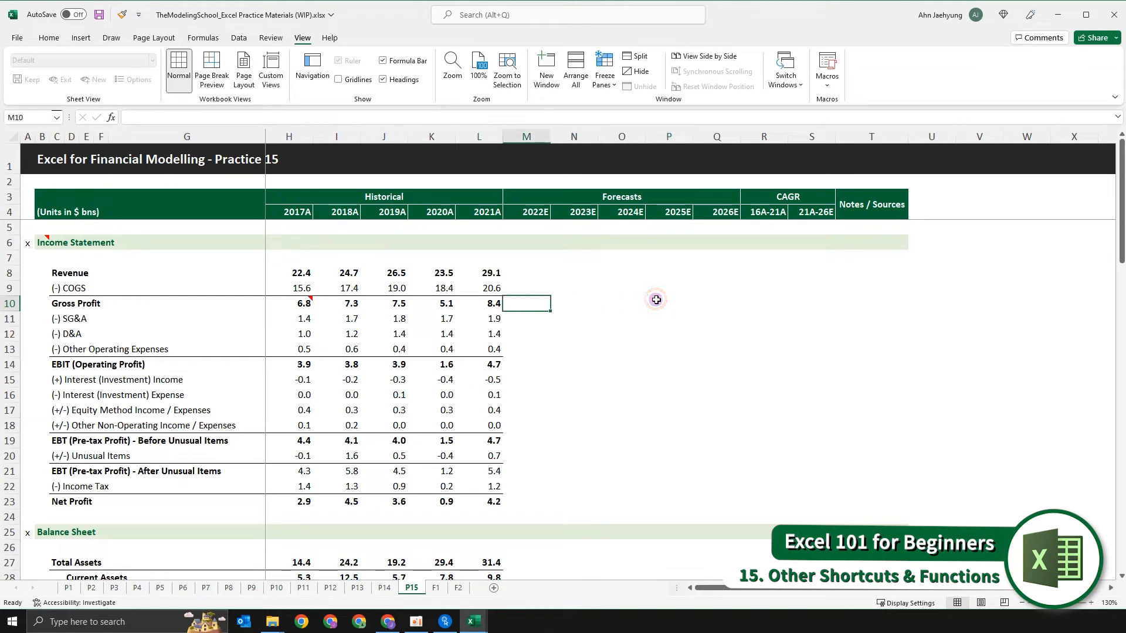
{"action": "key", "text": "Left"}
{"action": "key", "text": "Left"}
{"action": "key", "text": "Left"}
{"action": "key", "text": "Left"}
{"action": "key", "text": "Left"}
{"action": "key", "text": "Left"}
{"action": "key", "text": "Left"}
{"action": "key", "text": "Left"}
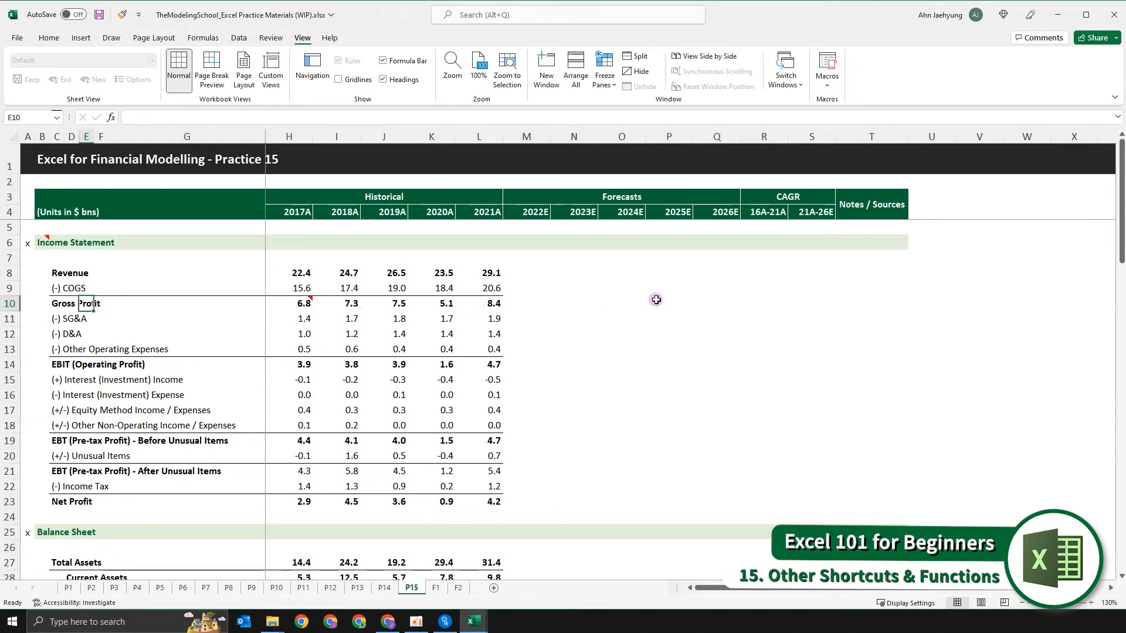
{"action": "key", "text": "Left"}
{"action": "key", "text": "Left"}
{"action": "key", "text": "Up"}
{"action": "key", "text": "Up"}
{"action": "key", "text": "Up"}
{"action": "key", "text": "Down"}
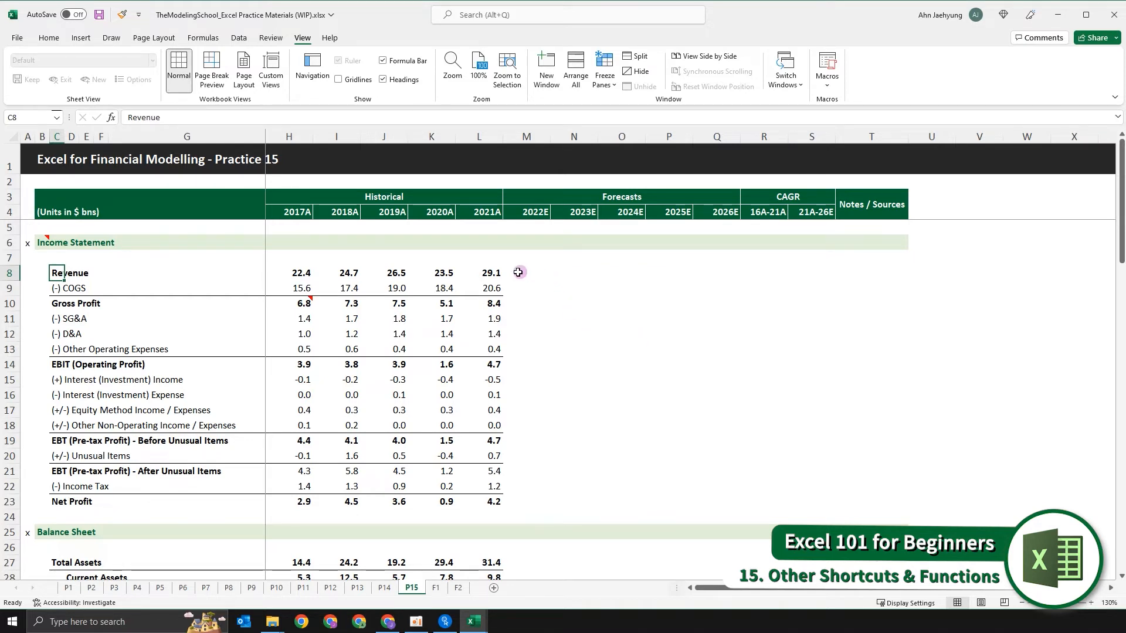
- Add a 1 at the end of the Revenue label in cell C8
{"action": "left_click", "coordinate": [117, 271]}
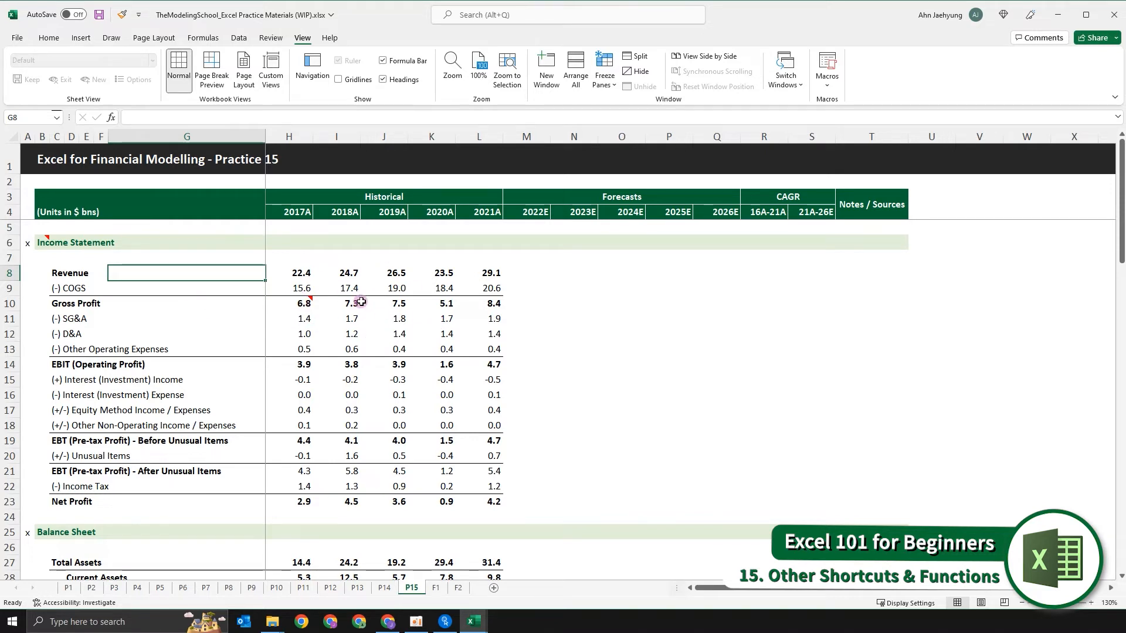
{"action": "key", "text": "Left"}
{"action": "key", "text": "Left"}
{"action": "key", "text": "Left"}
{"action": "key", "text": "Left"}
{"action": "key", "text": "Down"}
{"action": "key", "text": "Down"}
{"action": "key", "text": "Up"}
{"action": "key", "text": "Up"}
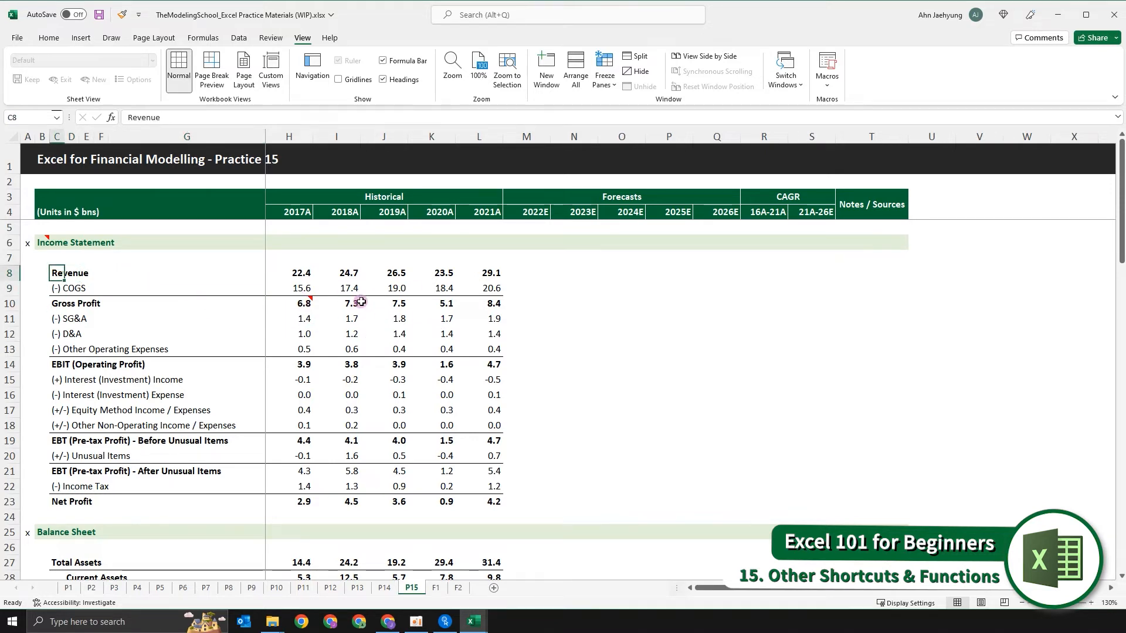
{"action": "key", "text": "F2"}
{"action": "key", "text": "Escape"}
{"action": "key", "text": "F2"}
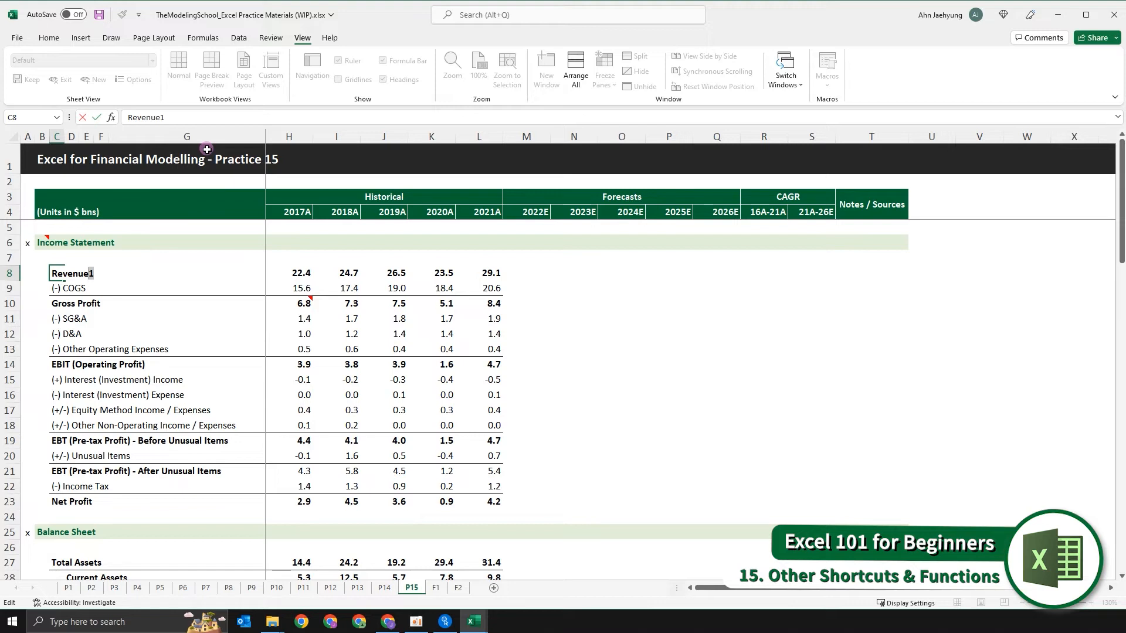
- Format only the 1 at the end of the Revenue label as superscript and commit the cell entry
{"action": "key", "text": "alt"}
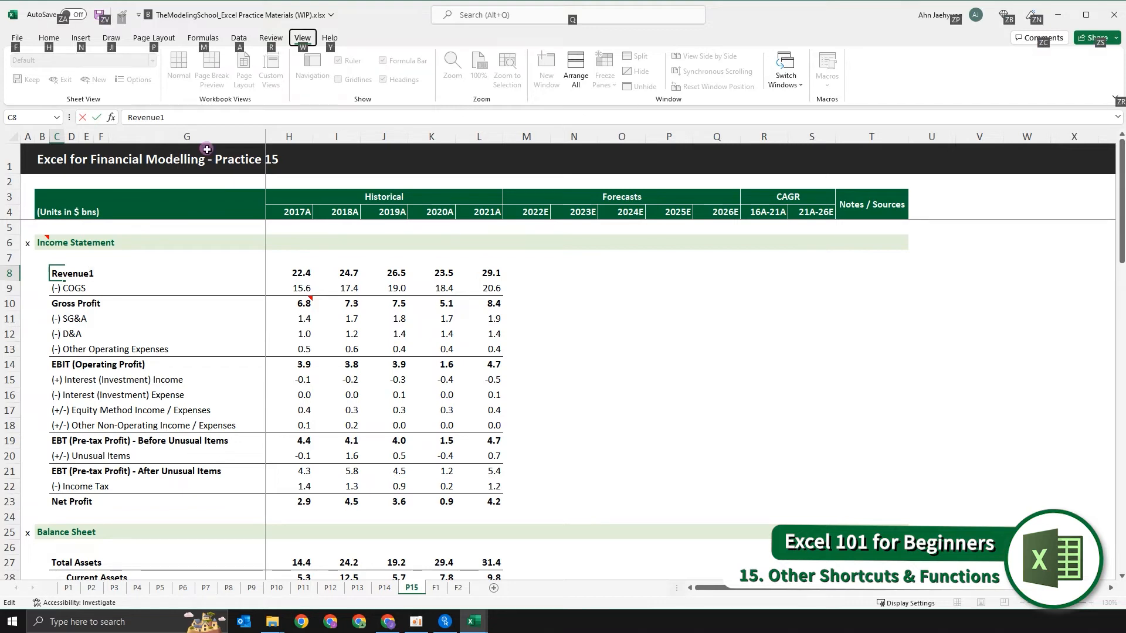
{"action": "key", "text": "h"}
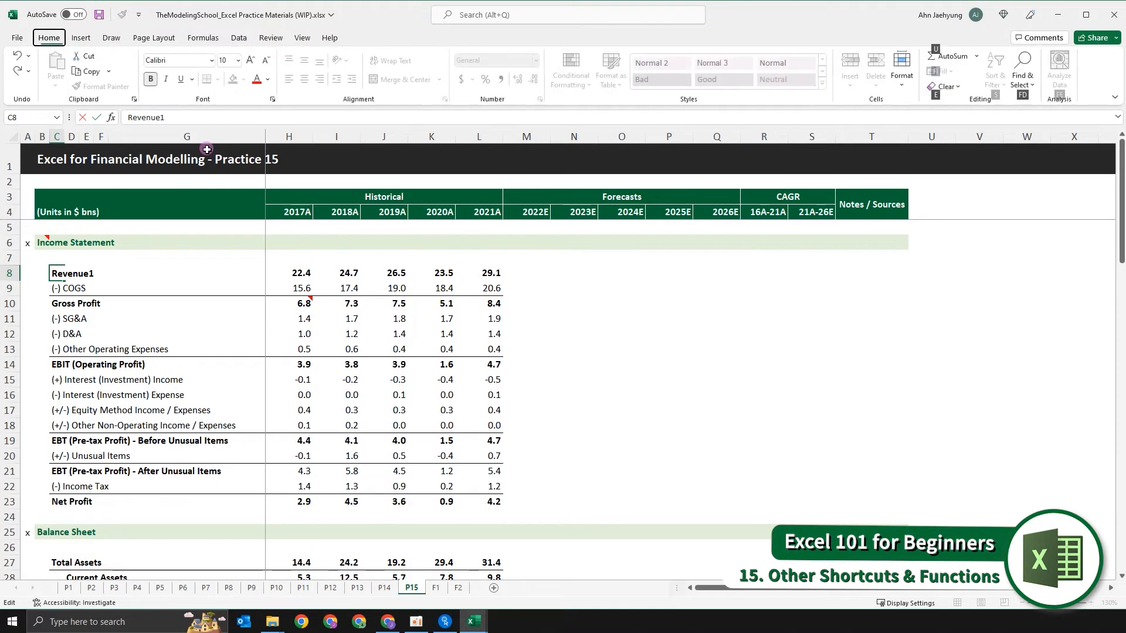
{"action": "key", "text": "f"}
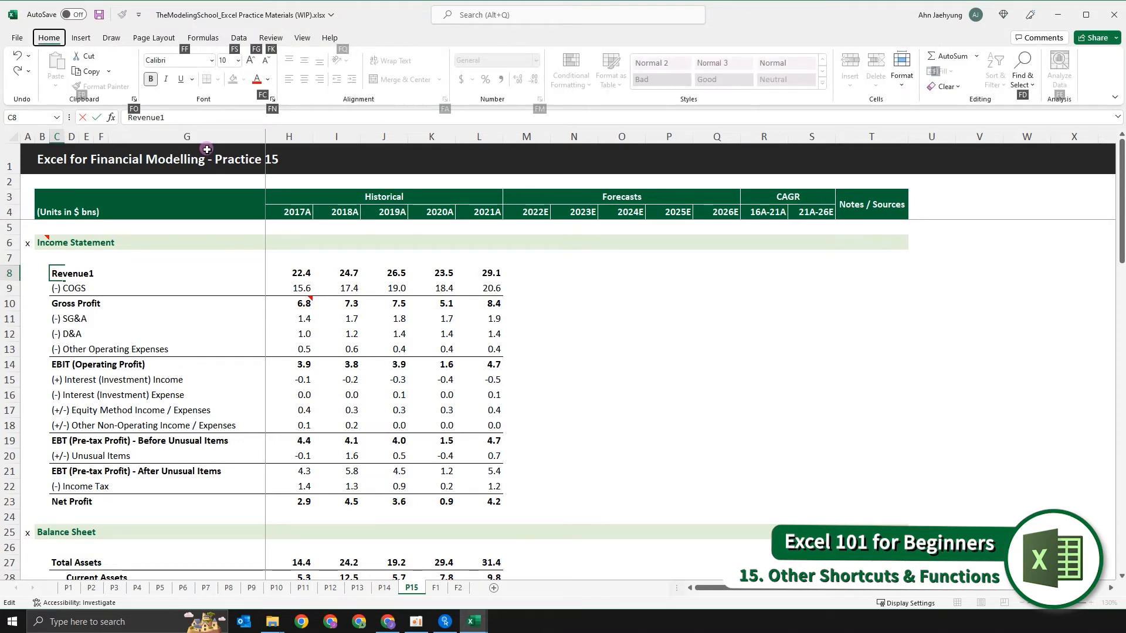
{"action": "key", "text": "n"}
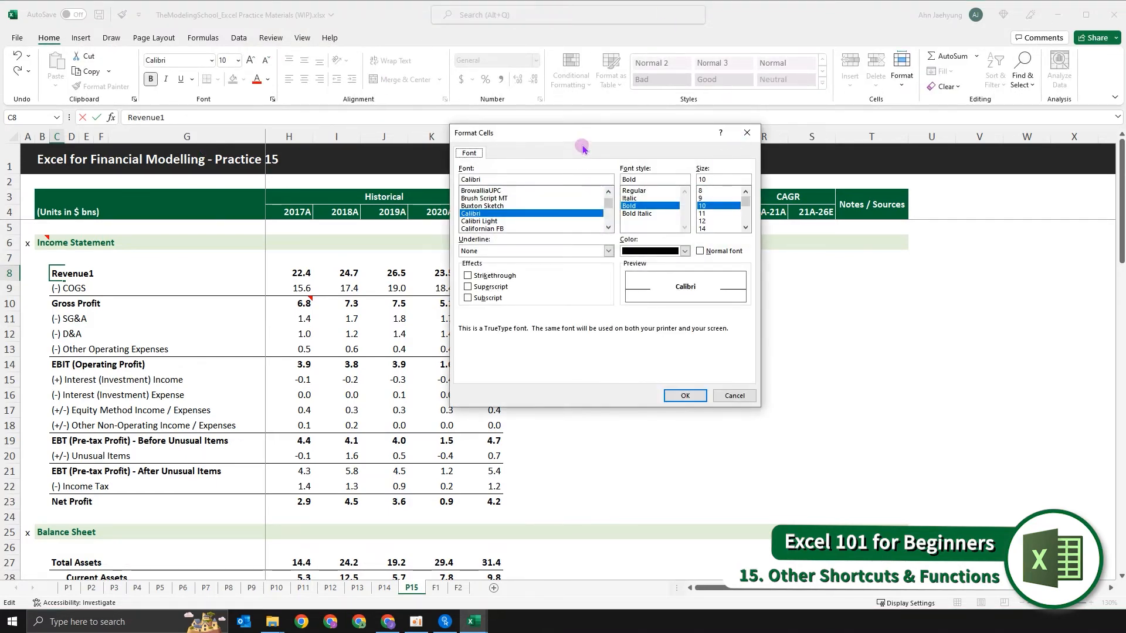
{"action": "left_click_drag", "start_coordinate": [585, 138], "coordinate": [403, 182]}
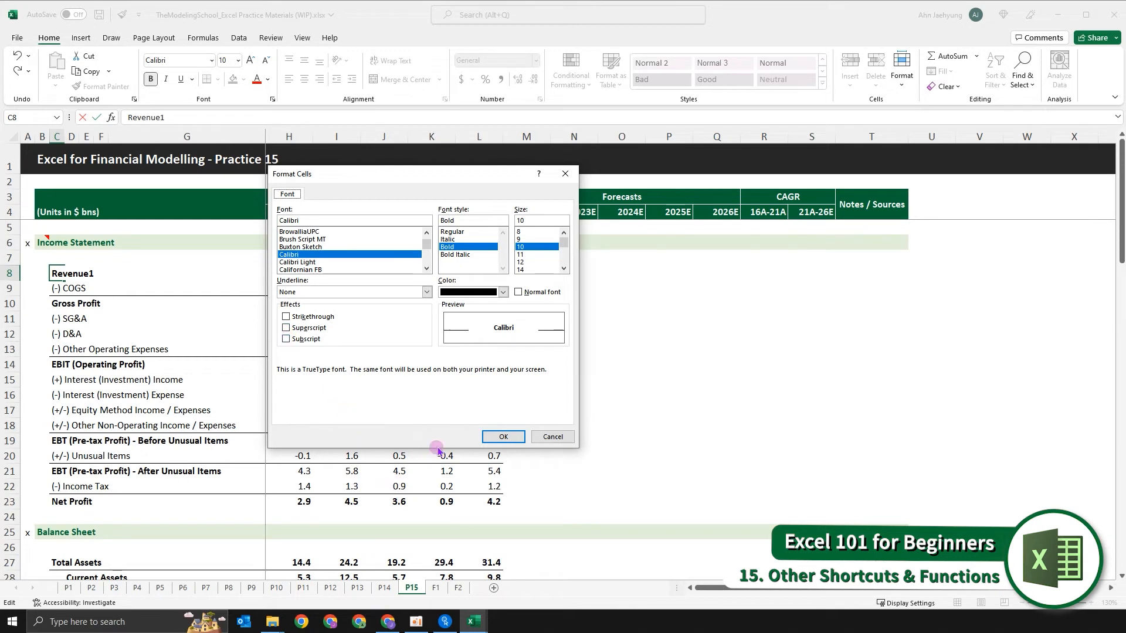
{"action": "key", "text": "alt+e"}
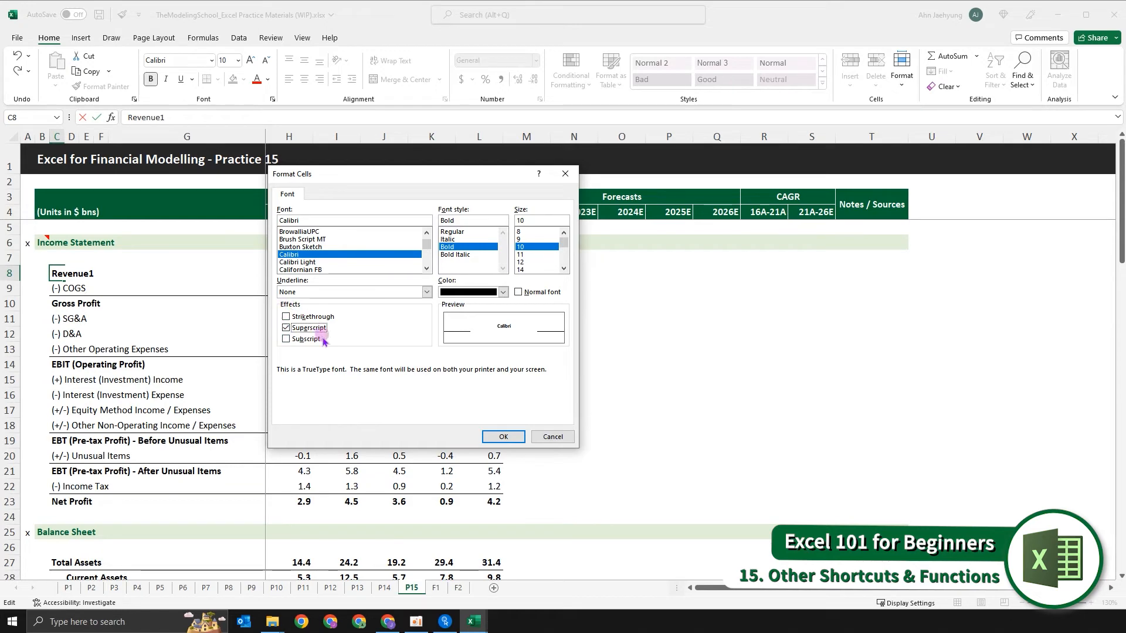
{"action": "key", "text": "Return"}
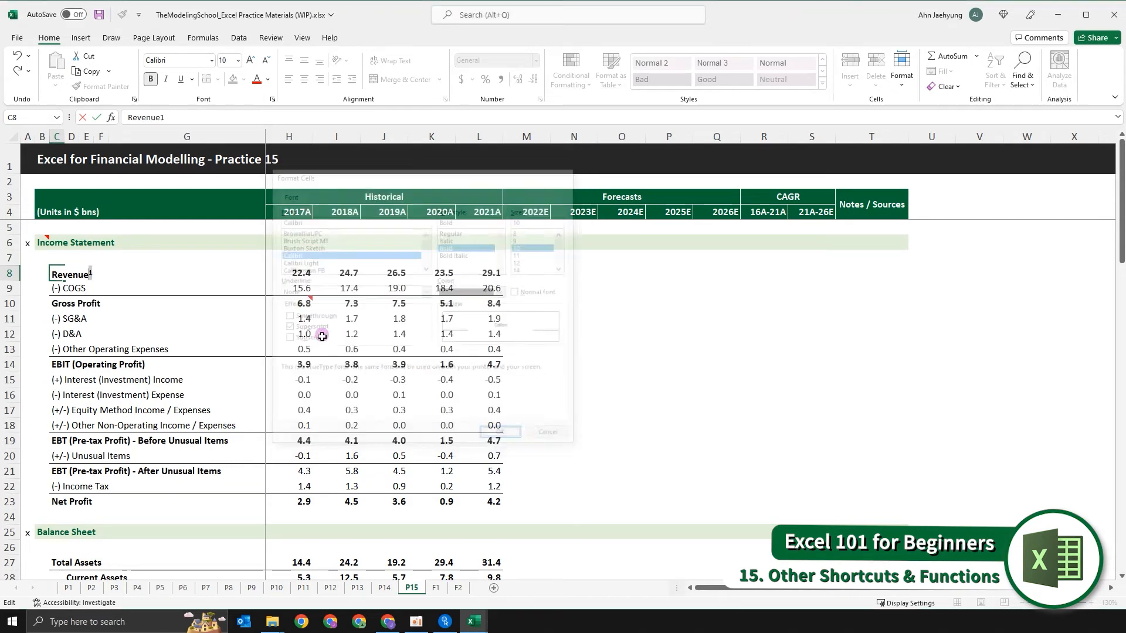
{"action": "key", "text": "Return"}
{"action": "key", "text": "Down"}
{"action": "key", "text": "Up"}
{"action": "key", "text": "Up"}
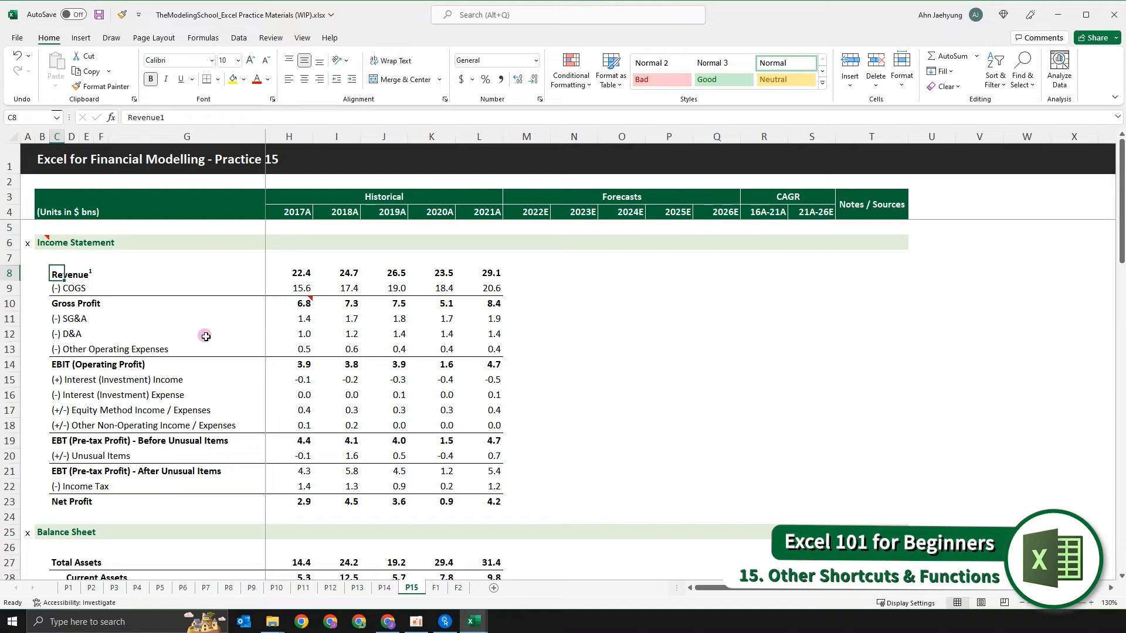
- Extend the superscript in the Revenue label to "1)" and check the cell's font effects
{"action": "key", "text": "F2"}
{"action": "type", "text": ")"}
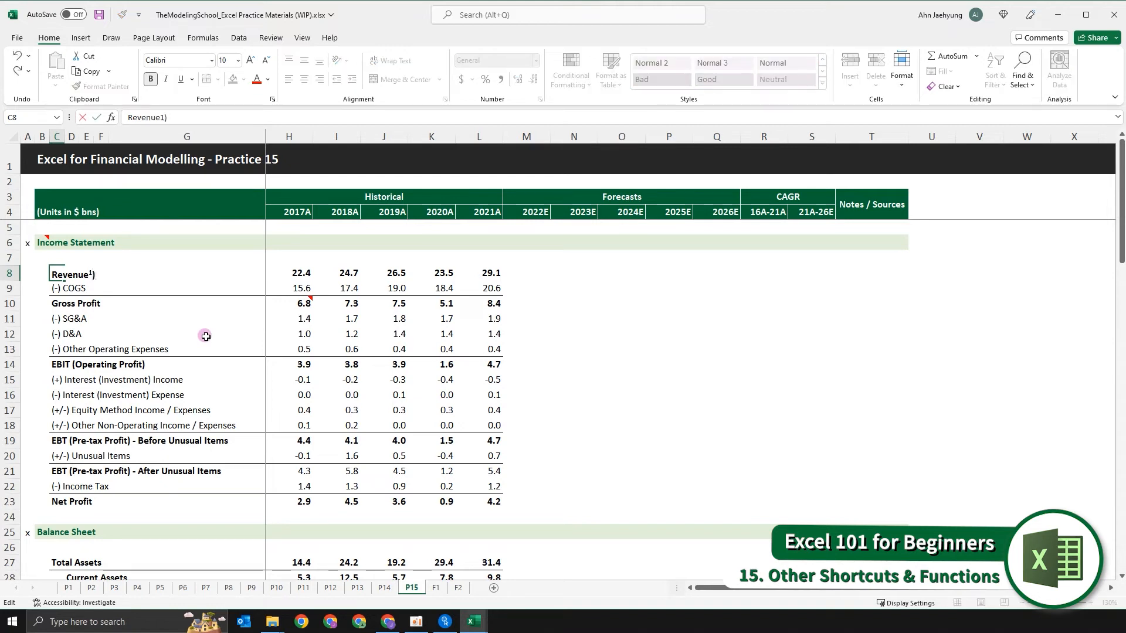
{"action": "key", "text": "Escape"}
{"action": "key", "text": "F2"}
{"action": "type", "text": ")"}
{"action": "key", "text": "ctrl+Return"}
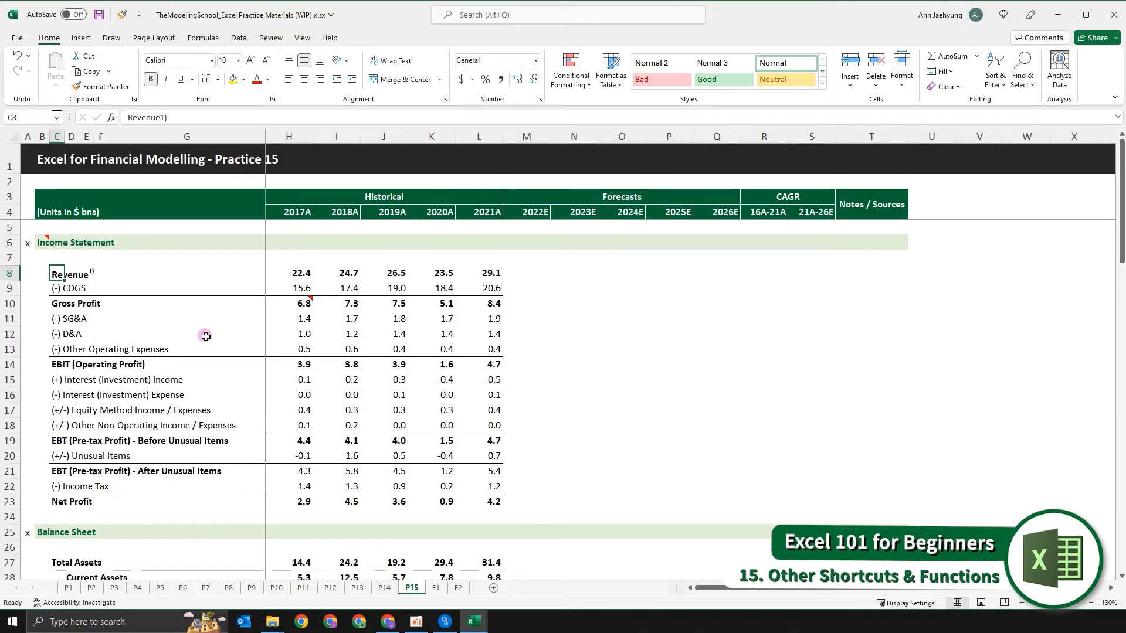
{"action": "key", "text": "ctrl+1"}
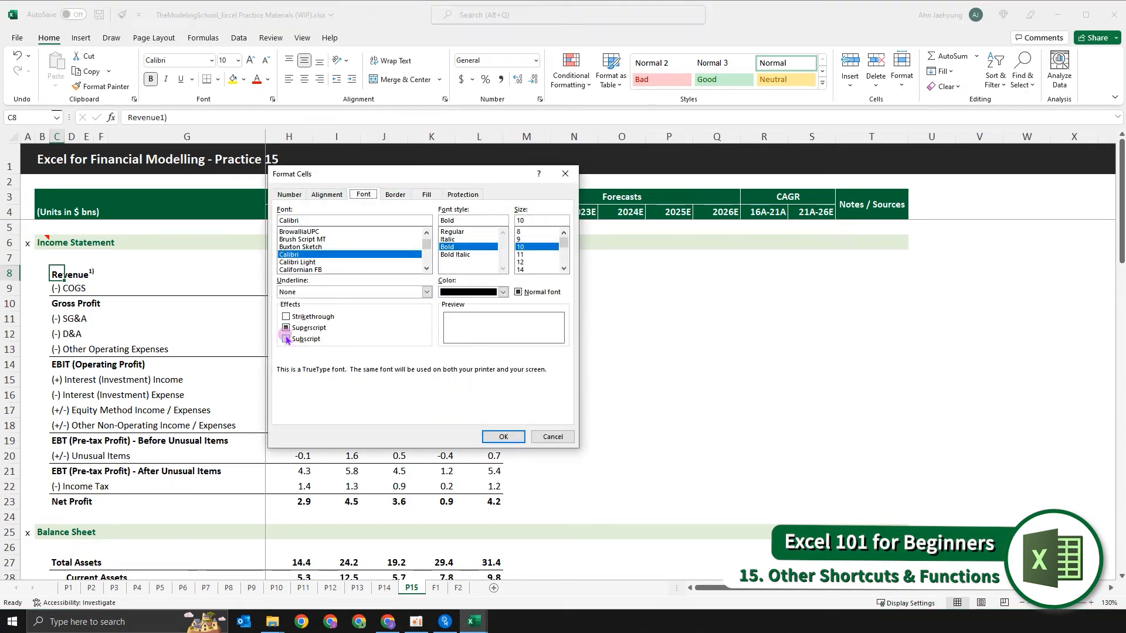
{"action": "left_click", "coordinate": [557, 434]}
- Add a 1 at the end of the Gross Profit label in cell C10
{"action": "left_click", "coordinate": [205, 325]}
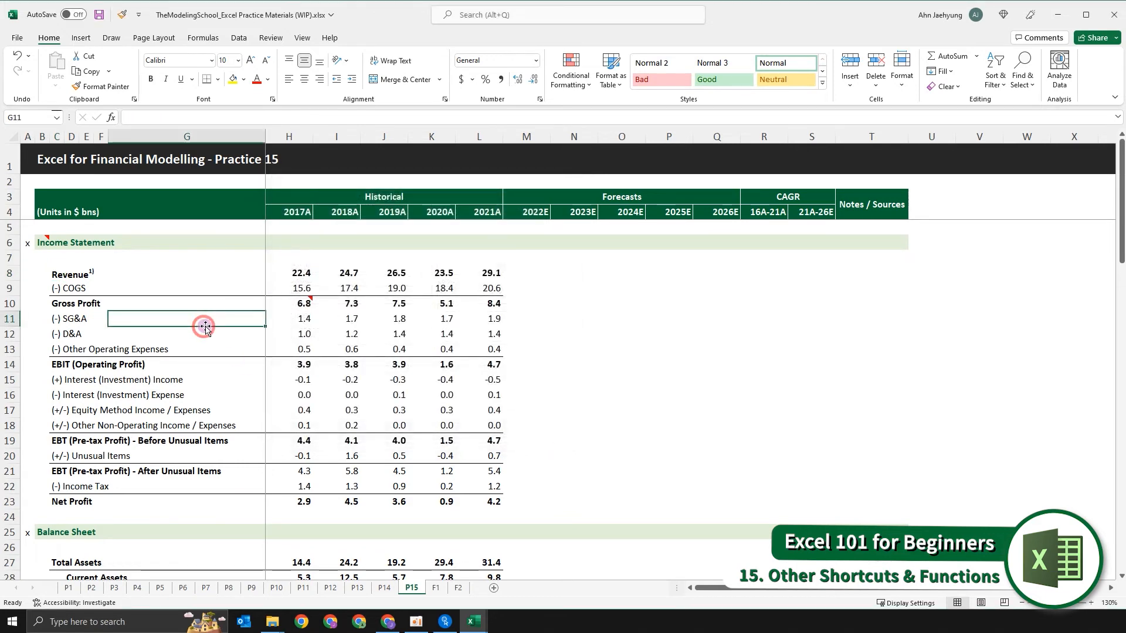
{"action": "key", "text": "Left"}
{"action": "key", "text": "Left"}
{"action": "key", "text": "Up"}
{"action": "key", "text": "Left"}
{"action": "key", "text": "Left"}
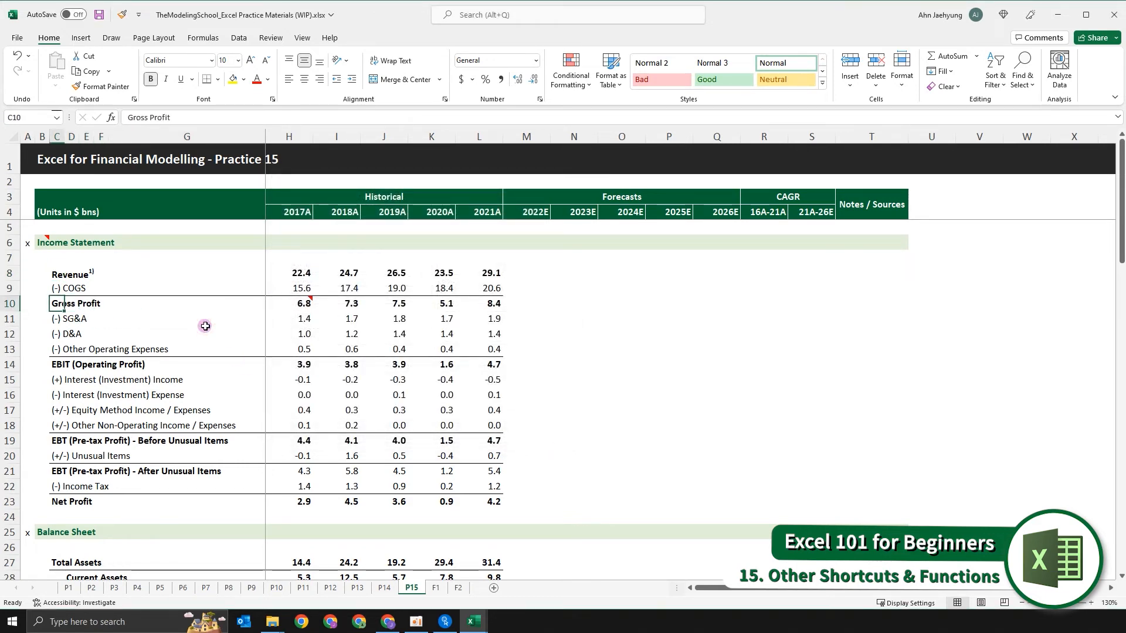
{"action": "key", "text": "F2"}
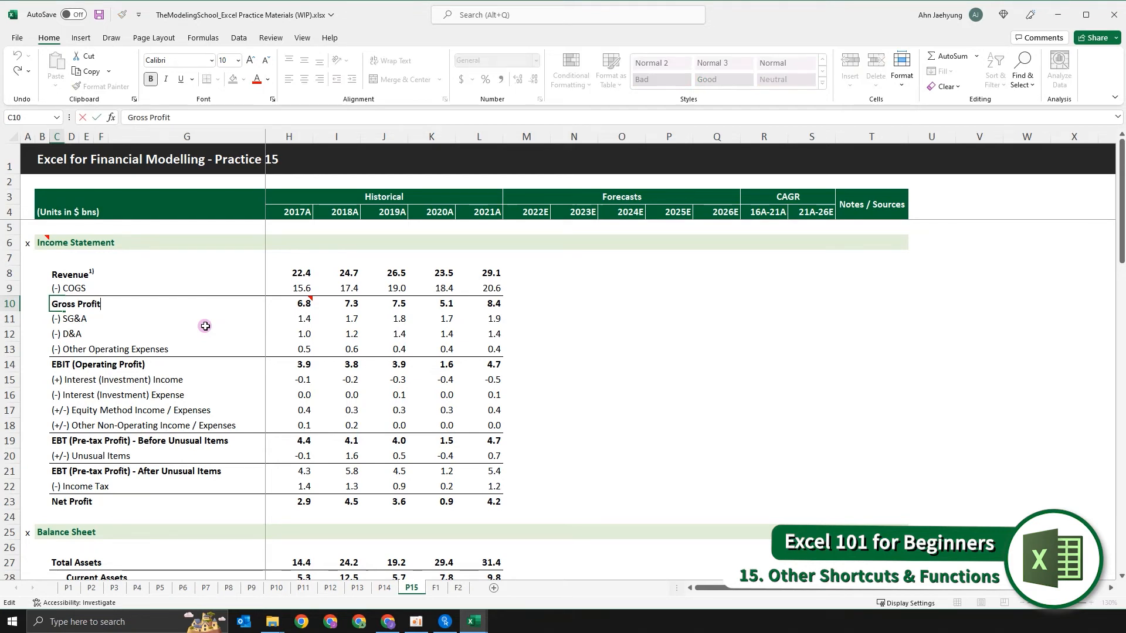
{"action": "type", "text": "1"}
- Format only the 1 at the end of the Gross Profit label as subscript and commit the cell entry
{"action": "key", "text": "shift+Left"}
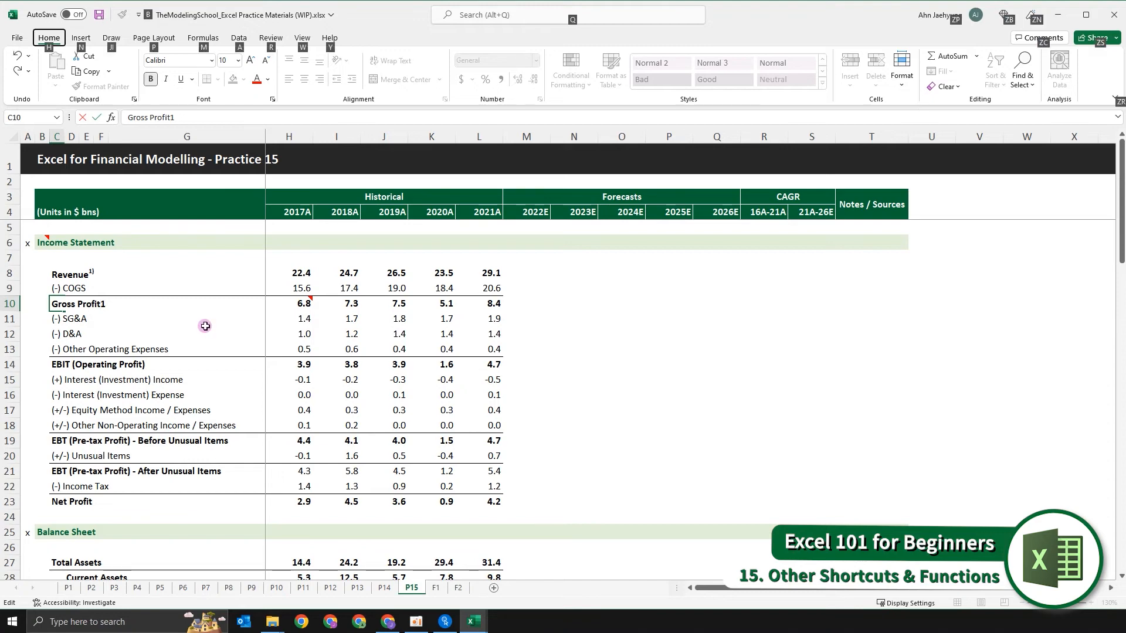
{"action": "key", "text": "ctrl+1"}
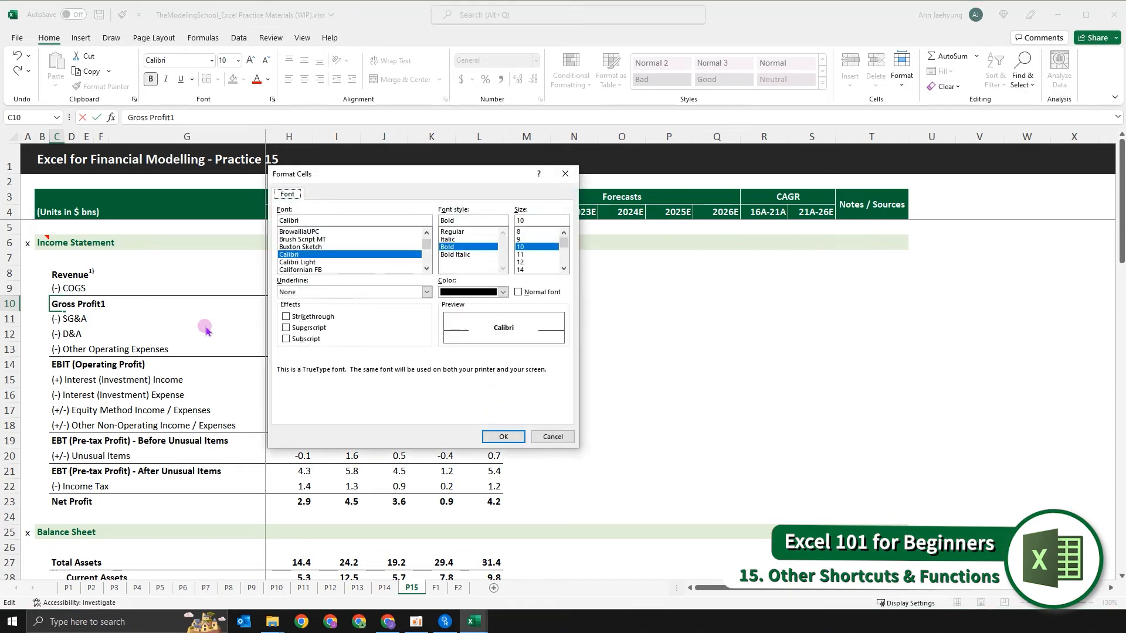
{"action": "key", "text": "alt+b"}
{"action": "key", "text": "Return"}
{"action": "key", "text": "Return"}
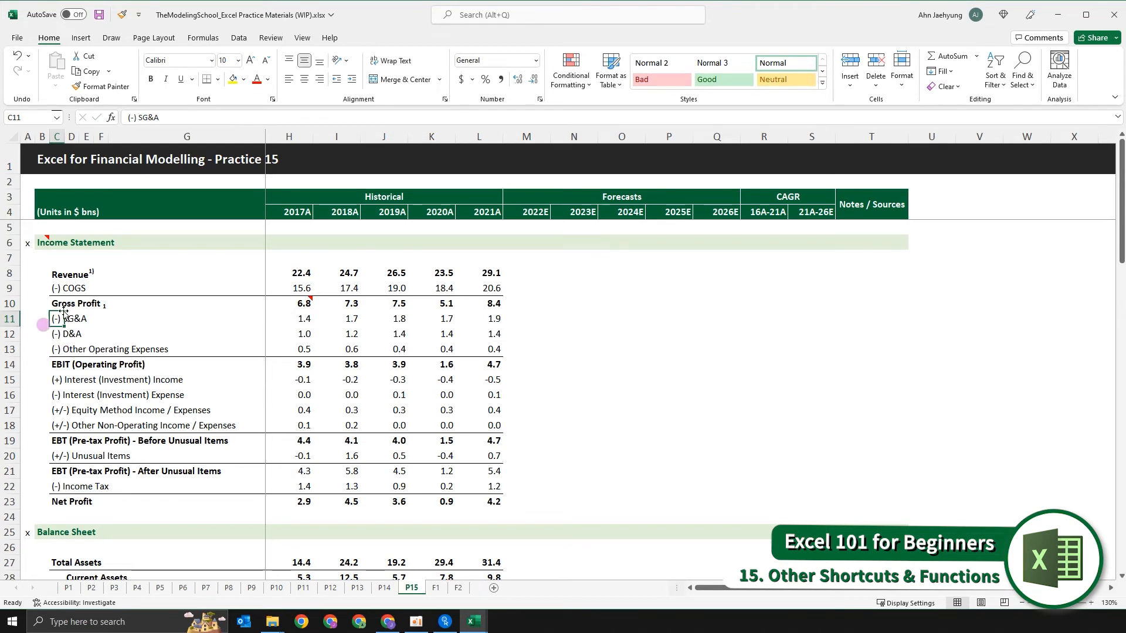
- Select the merged Notes / Sources header cell at T3
{"action": "key", "text": "Up"}
{"action": "key", "text": "Up"}
{"action": "key", "text": "Down"}
{"action": "key", "text": "Down"}
{"action": "key", "text": "Down"}
{"action": "key", "text": "Down"}
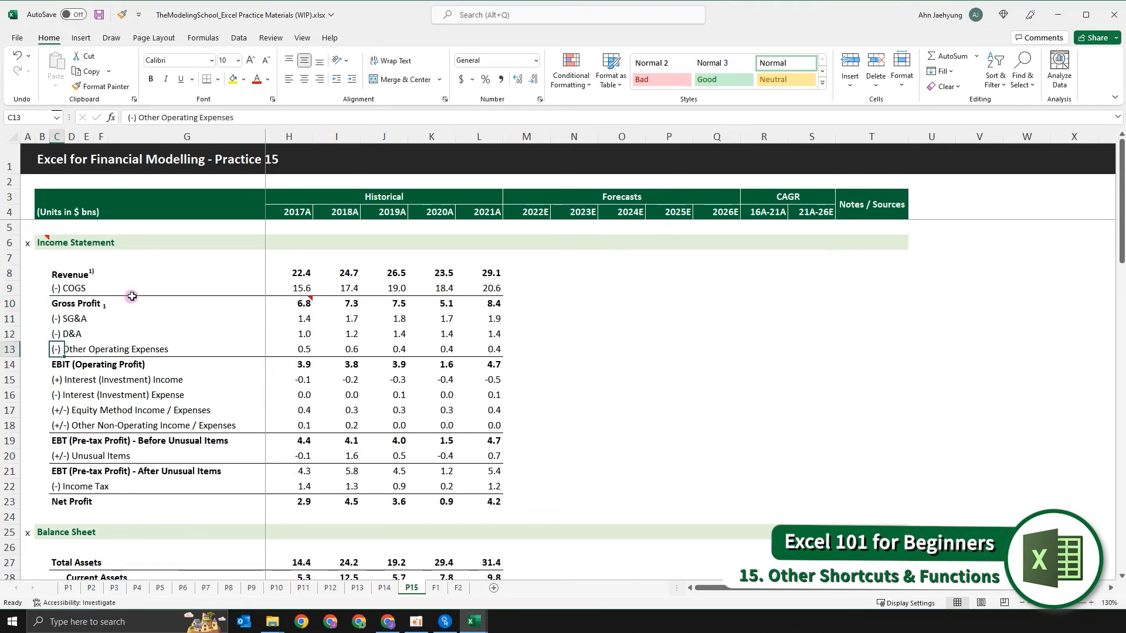
{"action": "key", "text": "Right"}
{"action": "key", "text": "Right"}
{"action": "key", "text": "Right"}
{"action": "key", "text": "Right"}
{"action": "key", "text": "Right"}
{"action": "key", "text": "Right"}
{"action": "key", "text": "Right"}
{"action": "key", "text": "Right"}
{"action": "key", "text": "Right"}
{"action": "key", "text": "Right"}
{"action": "key", "text": "Right"}
{"action": "key", "text": "Right"}
{"action": "key", "text": "Right"}
{"action": "key", "text": "Right"}
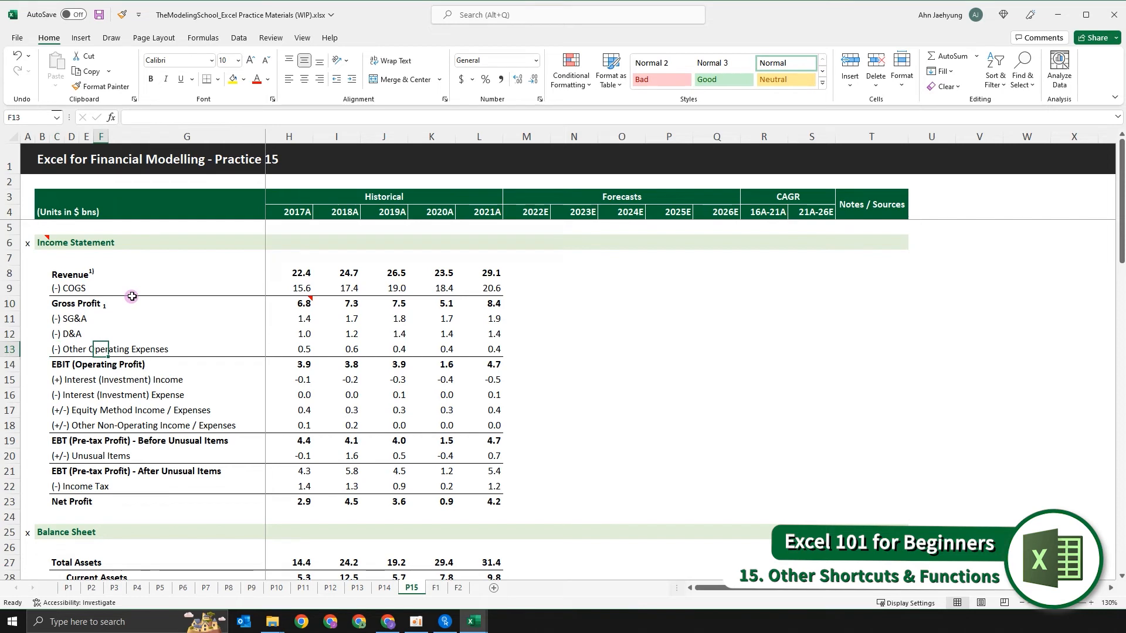
{"action": "key", "text": "Right"}
{"action": "key", "text": "Right"}
{"action": "key", "text": "Right"}
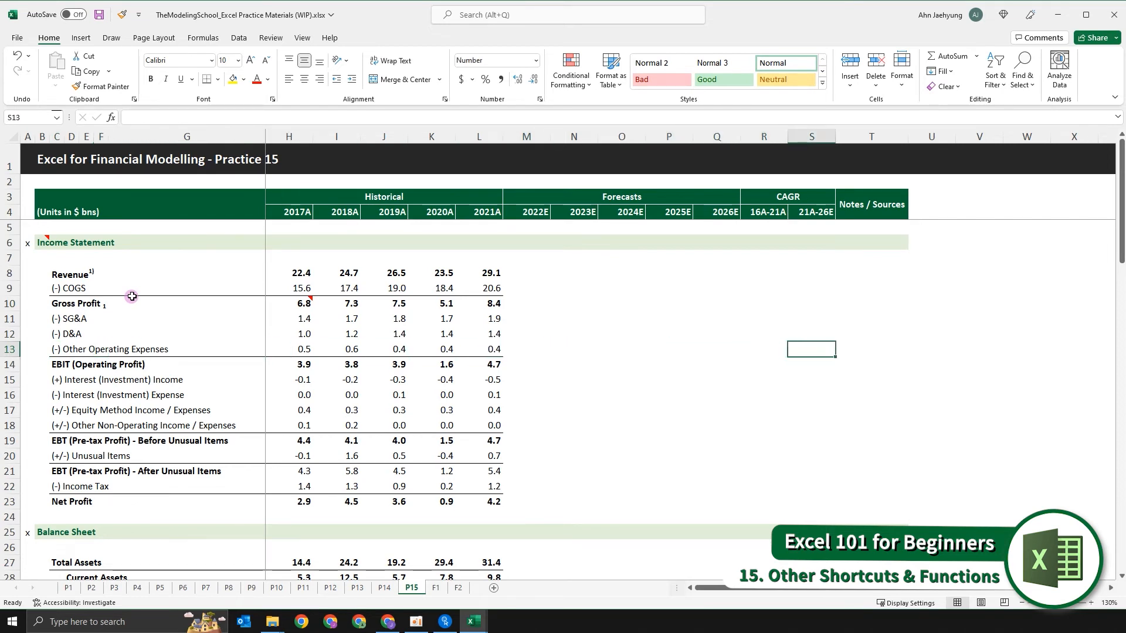
{"action": "key", "text": "ctrl+Up"}
{"action": "key", "text": "Down"}
{"action": "key", "text": "Down"}
{"action": "key", "text": "Up"}
{"action": "key", "text": "Up"}
{"action": "key", "text": "Up"}
{"action": "key", "text": "Down"}
{"action": "key", "text": "Up"}
{"action": "key", "text": "Up"}
{"action": "key", "text": "Down"}
{"action": "key", "text": "Down"}
{"action": "key", "text": "Down"}
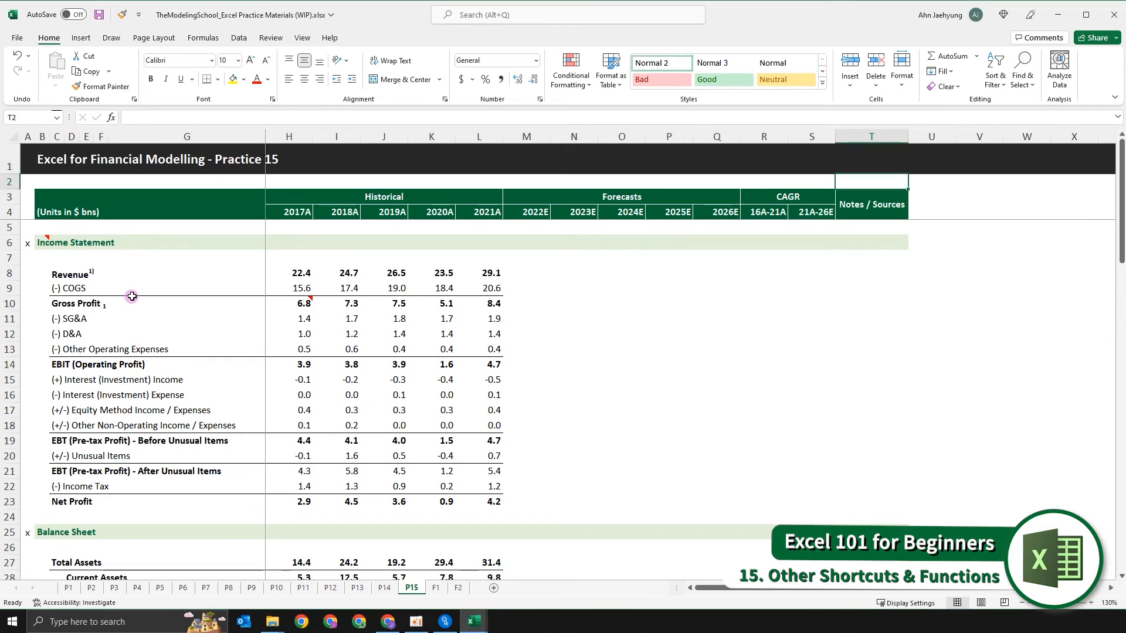
{"action": "key", "text": "Up"}
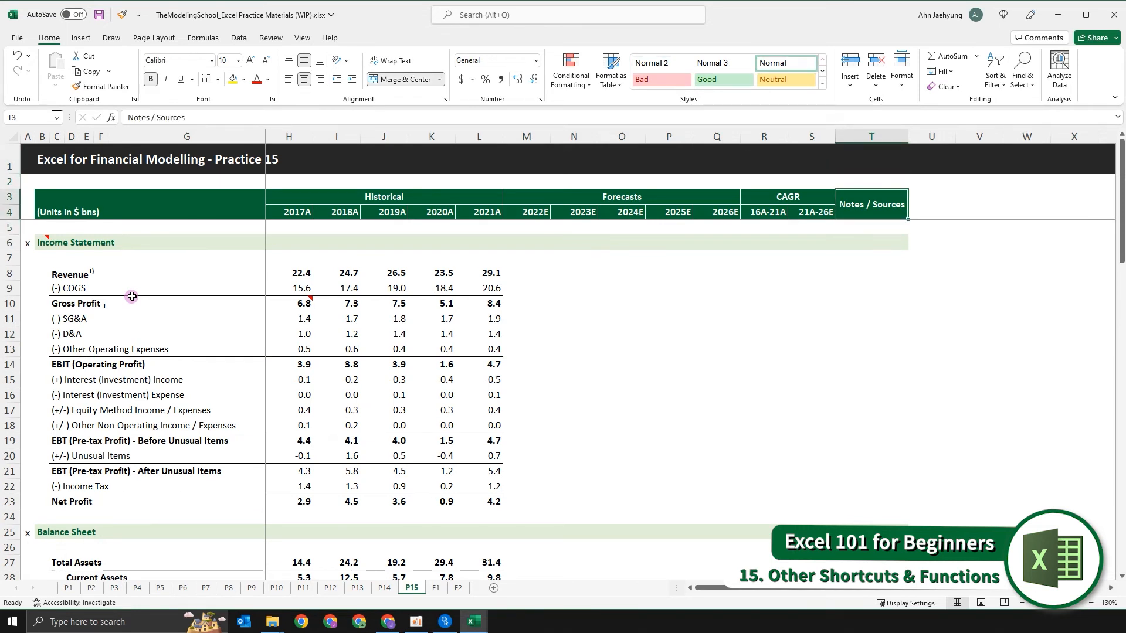
- Try inserting a line break before "Sources" in the Notes / Sources header and discard the edit
{"action": "key", "text": "F2"}
{"action": "key", "text": "Left"}
{"action": "key", "text": "Left"}
{"action": "key", "text": "Left"}
{"action": "key", "text": "Escape"}
{"action": "key", "text": "F2"}
{"action": "key", "text": "Left"}
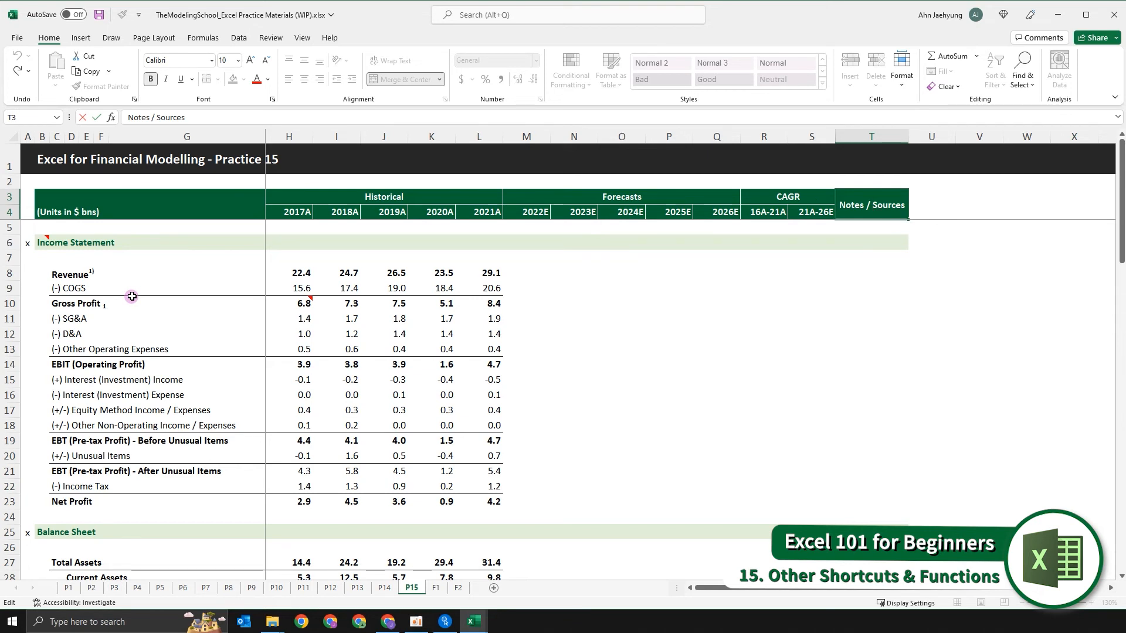
{"action": "key", "text": "alt"}
{"action": "key", "text": "alt+Return"}
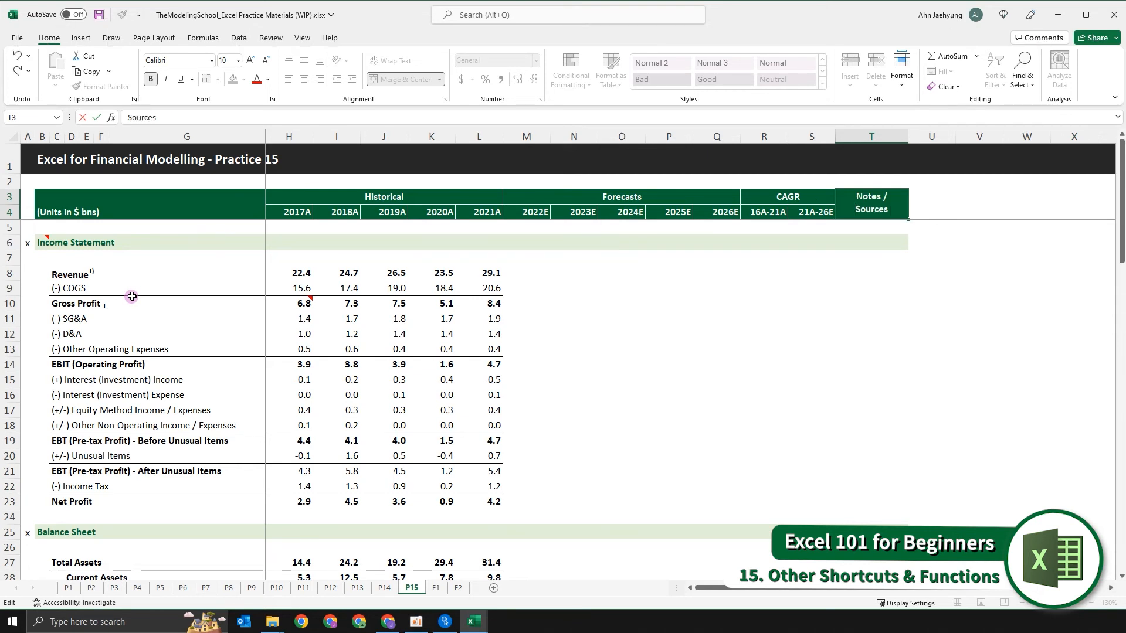
{"action": "key", "text": "ctrl+z"}
{"action": "key", "text": "Left"}
{"action": "key", "text": "Left"}
{"action": "key", "text": "Left"}
{"action": "key", "text": "Left"}
{"action": "key", "text": "Left"}
{"action": "key", "text": "Left"}
{"action": "key", "text": "Escape"}
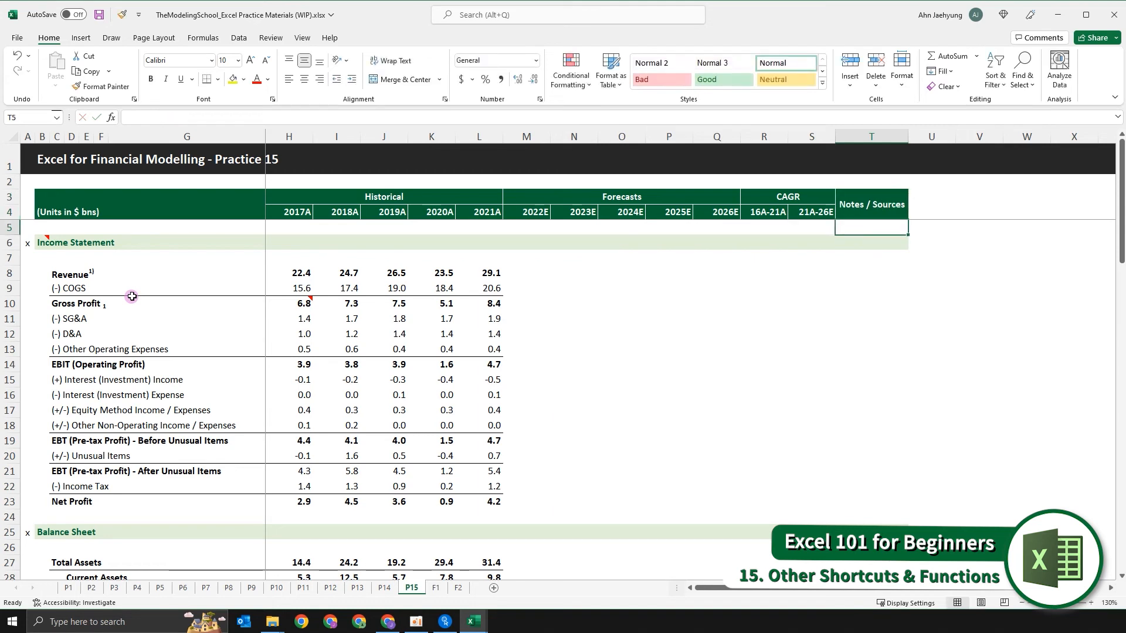
- Split the T3 header onto two lines with an in-cell line break between "Notes /" and "Sources"
{"action": "key", "text": "F2"}
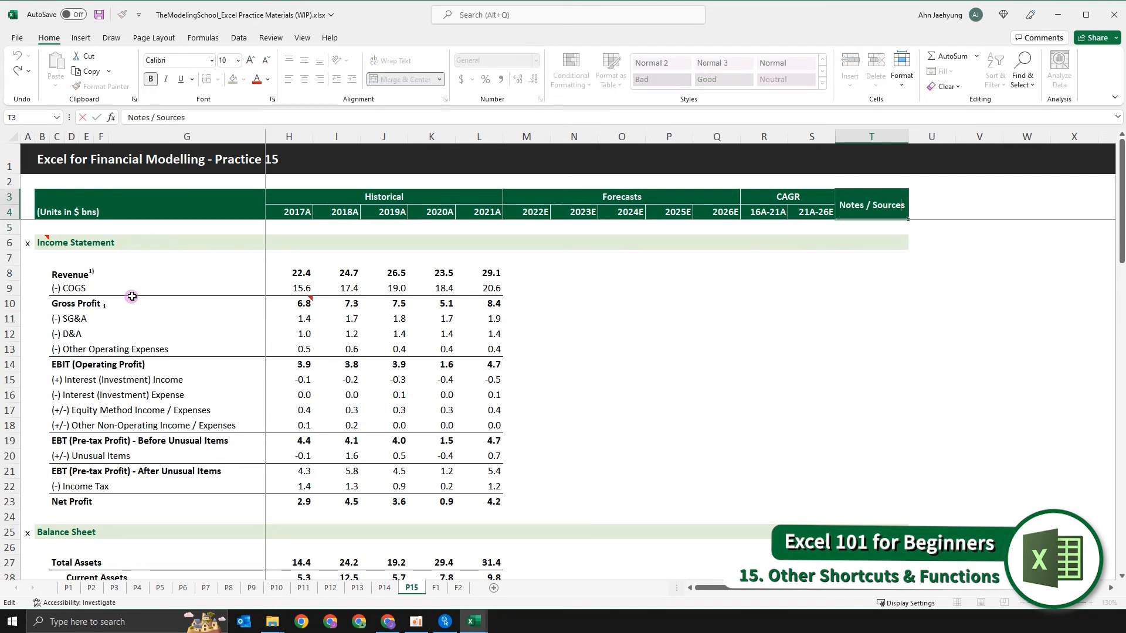
{"action": "key", "text": "Left"}
{"action": "key", "text": "Left"}
{"action": "key", "text": "Left"}
{"action": "key", "text": "Left"}
{"action": "key", "text": "Left"}
{"action": "key", "text": "Left"}
{"action": "key", "text": "alt+Return"}
{"action": "key", "text": "ctrl+Return"}
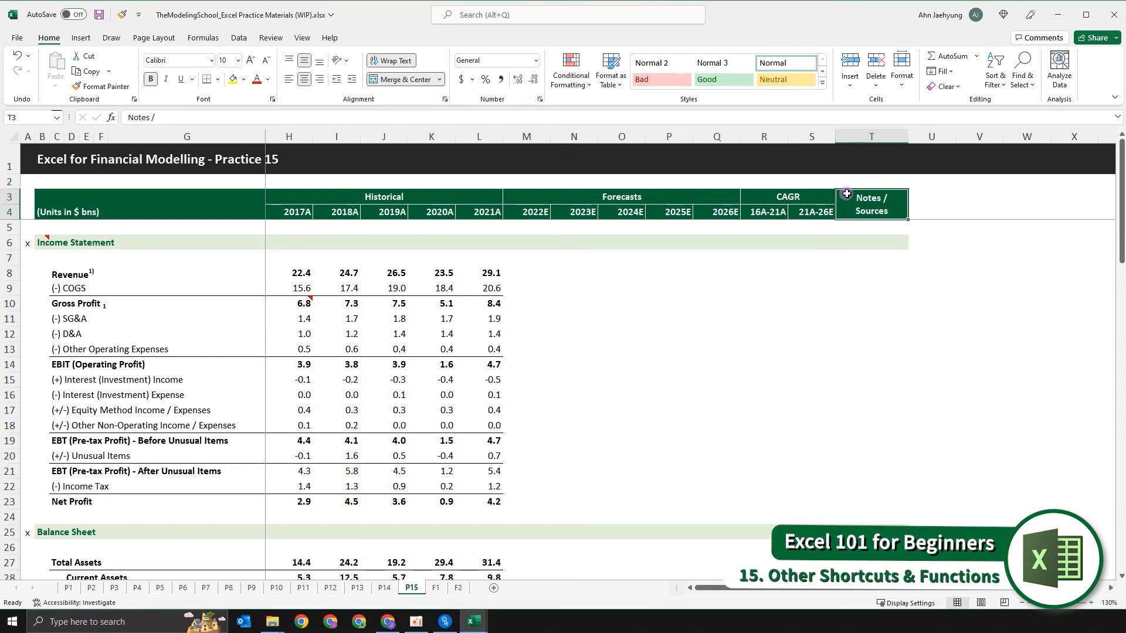
- Select cell H3, which holds the Historical header text
{"action": "key", "text": "Left"}
{"action": "key", "text": "Left"}
{"action": "key", "text": "Left"}
{"action": "key", "text": "Left"}
{"action": "key", "text": "Left"}
{"action": "key", "text": "Right"}
{"action": "key", "text": "Right"}
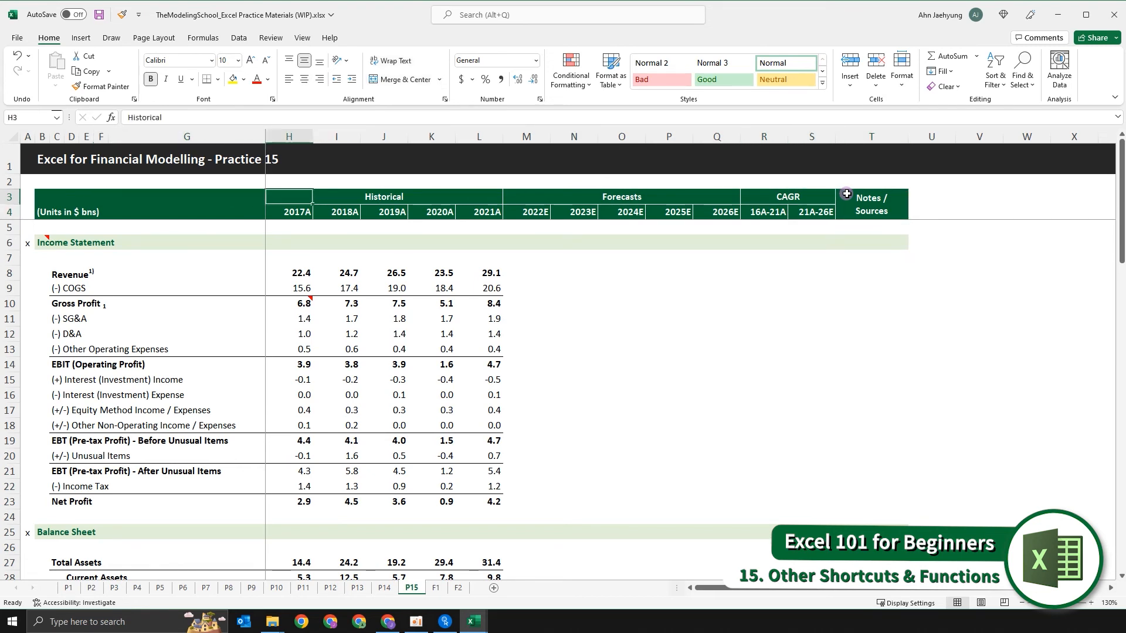